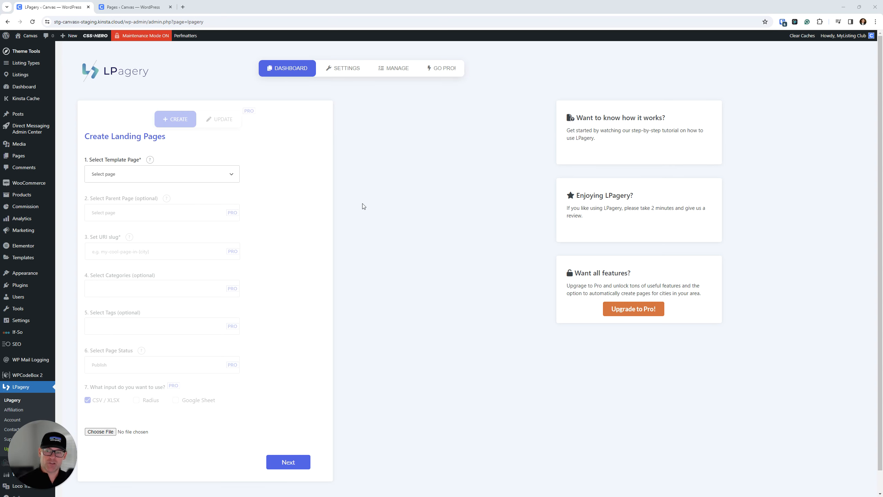
key("ctrl")
key("ctrl")
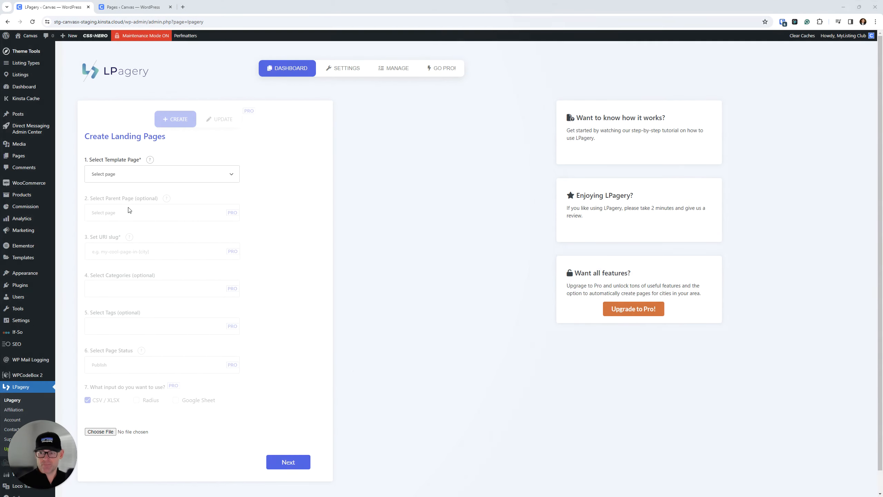
key("ctrl")
key("ctrl")
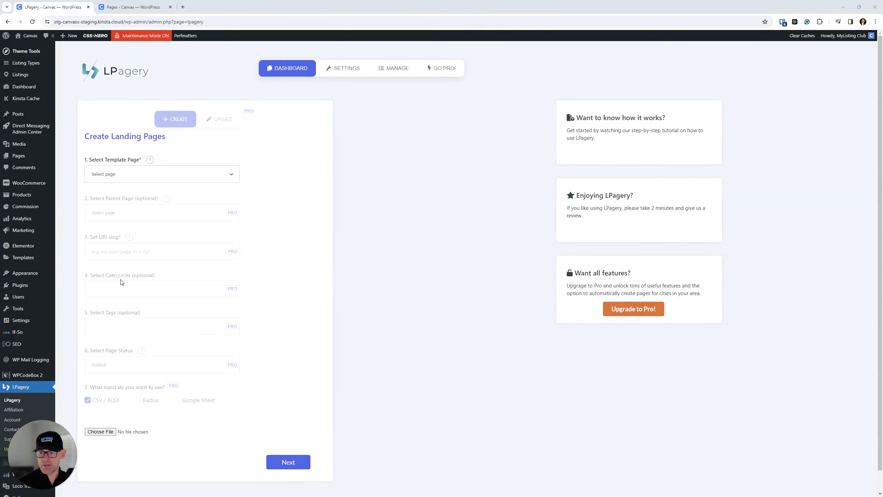
key("ctrl")
key("ctrl")
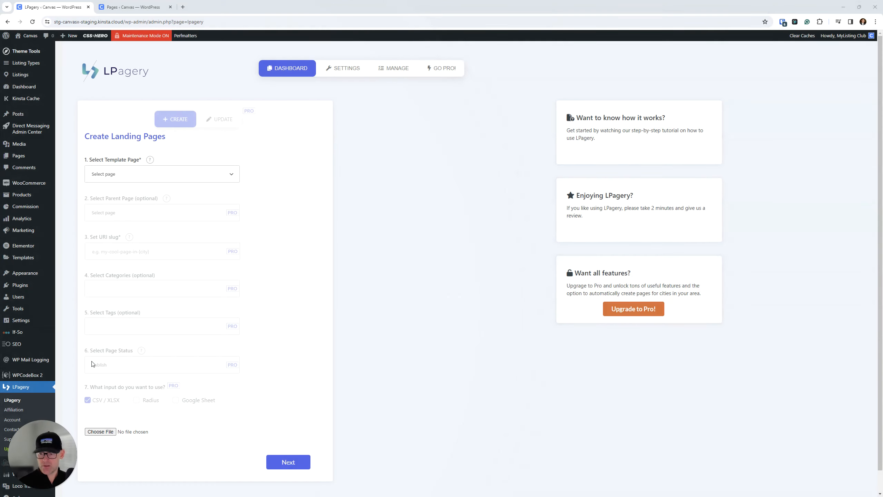
key("ctrl")
key("ctrl")
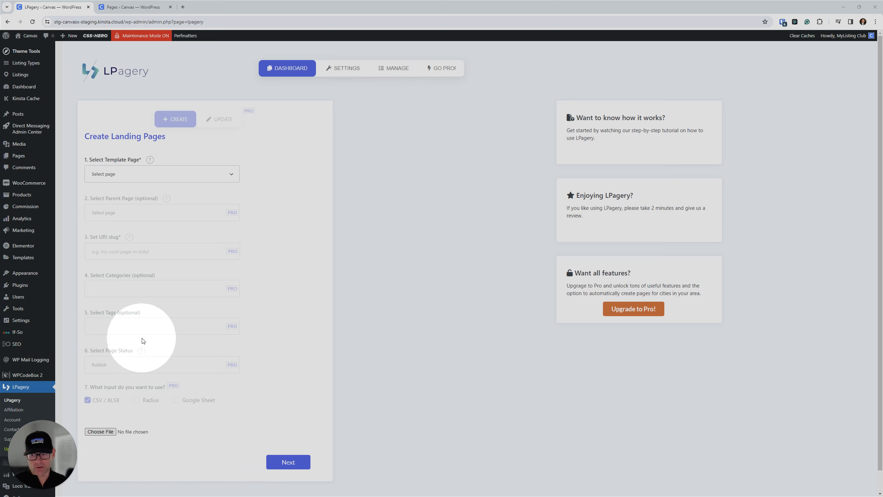
left_click(385, 275)
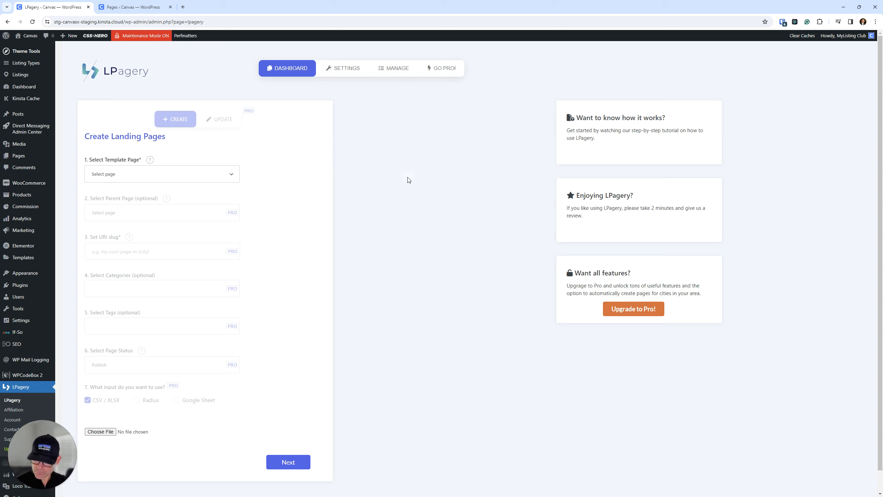
left_click(427, 197)
left_click(385, 281)
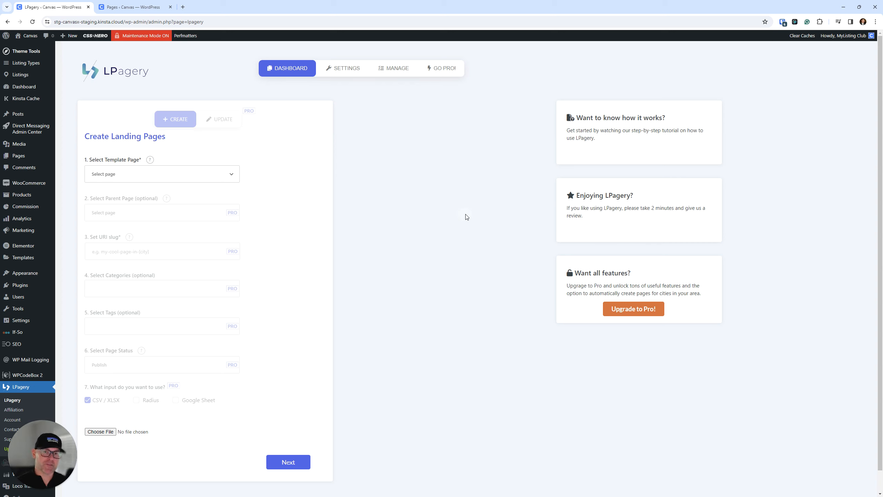
left_click(410, 217)
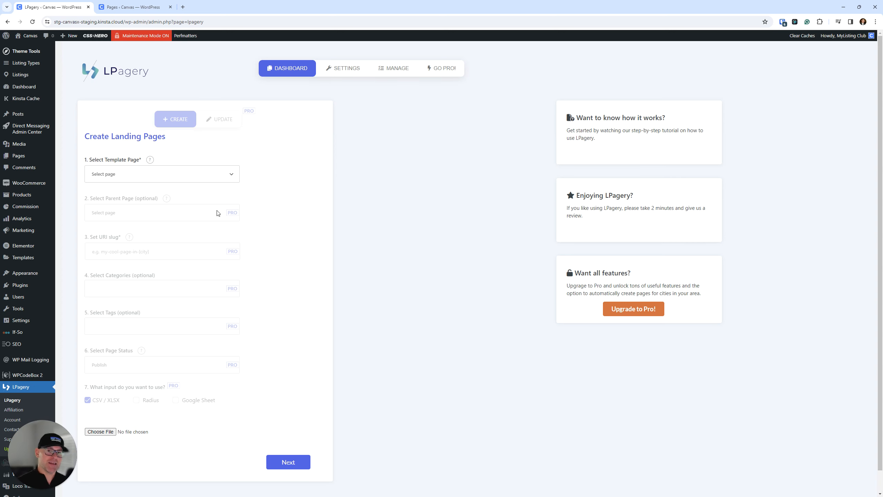
Step: Start a new WordPress page from the Pages list in a separate browser tab and switch to it
left_click(132, 7)
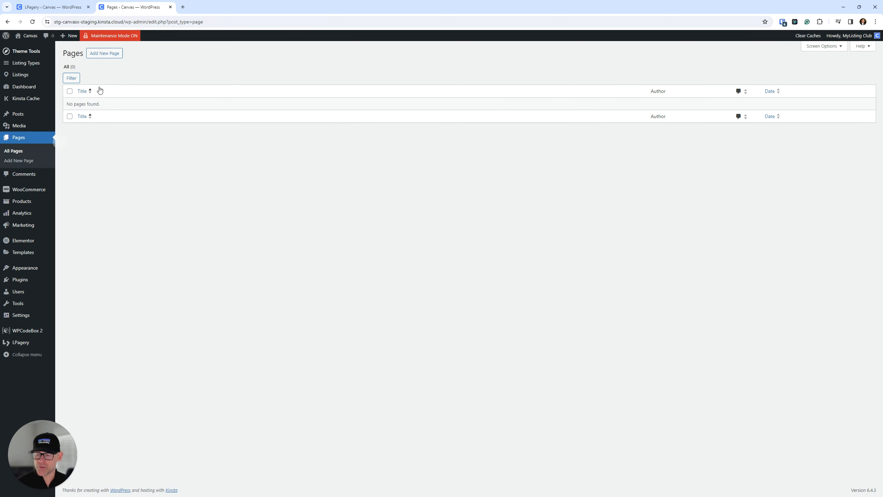
right_click(111, 54)
left_click(122, 59)
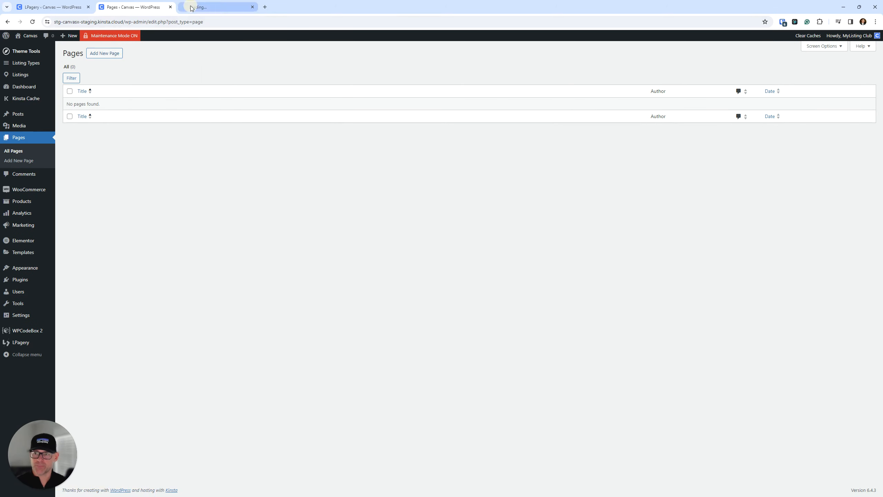
left_click(191, 8)
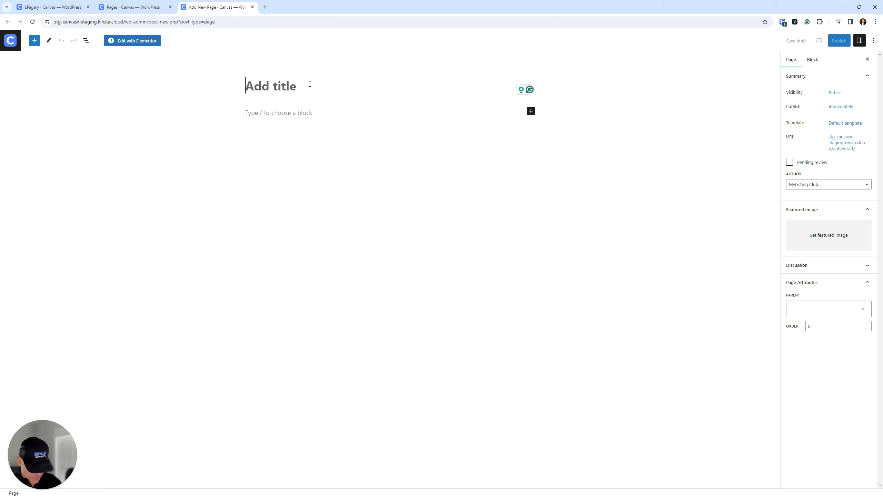
Step: Title the new page {parentregion} and save it as a draft
type("{")
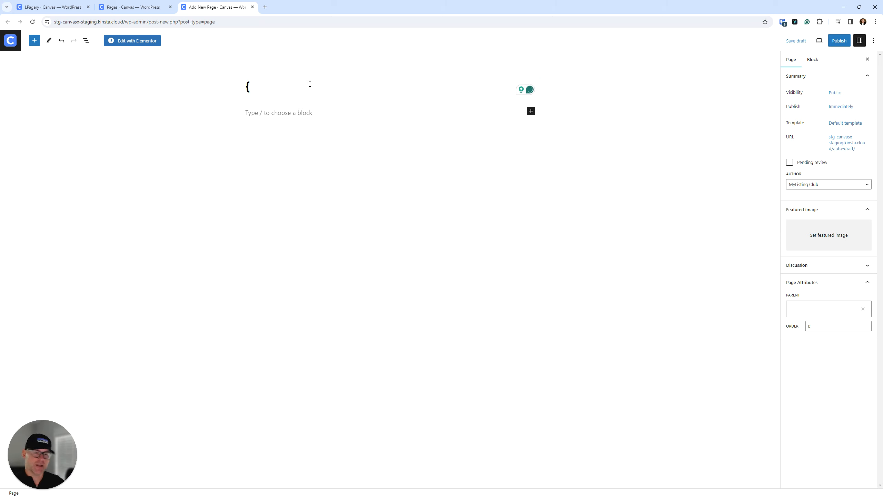
type("p")
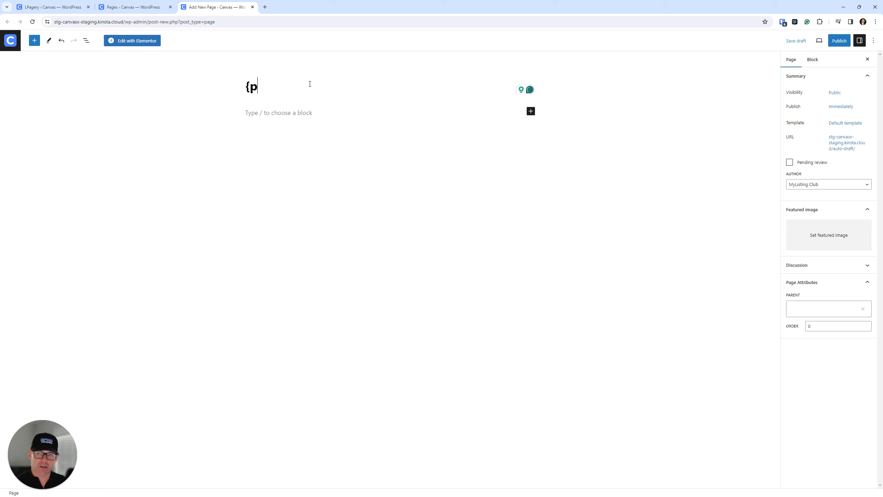
type("arentregion")
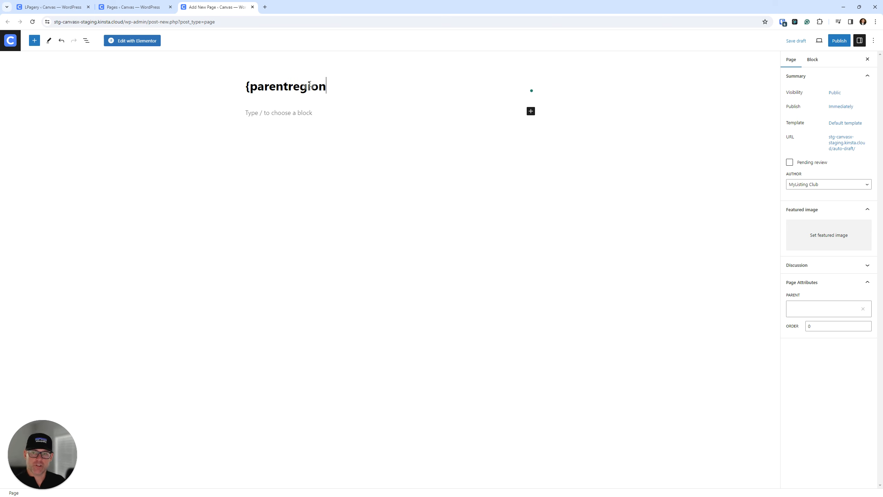
type("}")
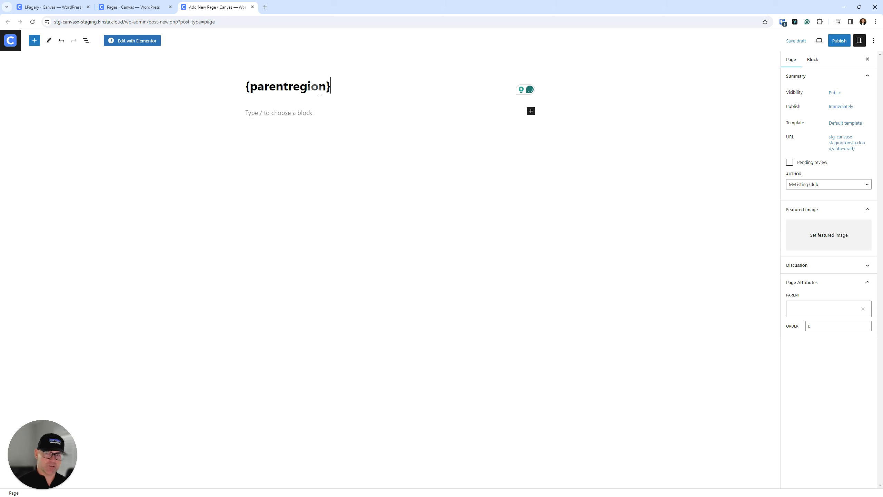
left_click(796, 41)
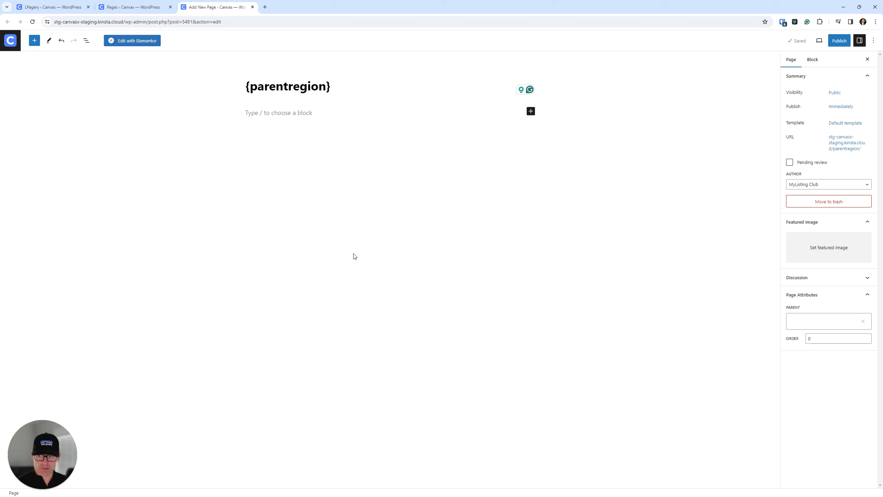
Step: Open the draft page in Elementor and paste the copied banner layout into the empty content area
left_click(147, 42)
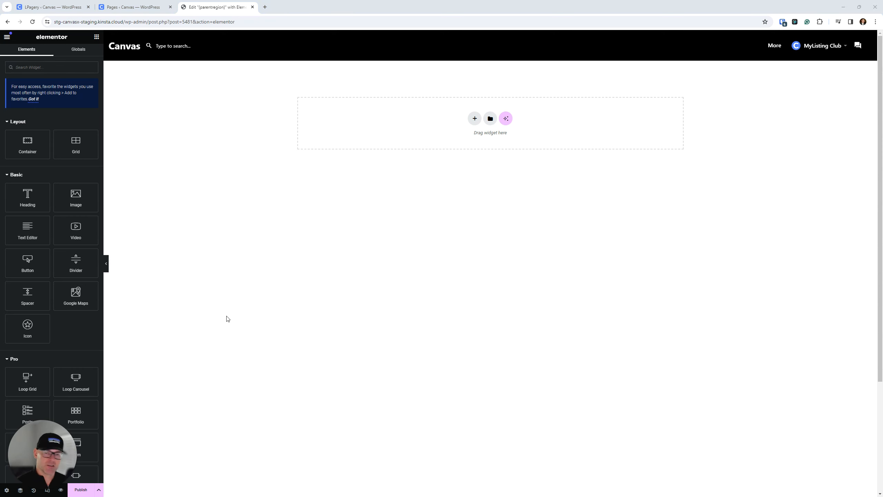
right_click(347, 115)
left_click(383, 129)
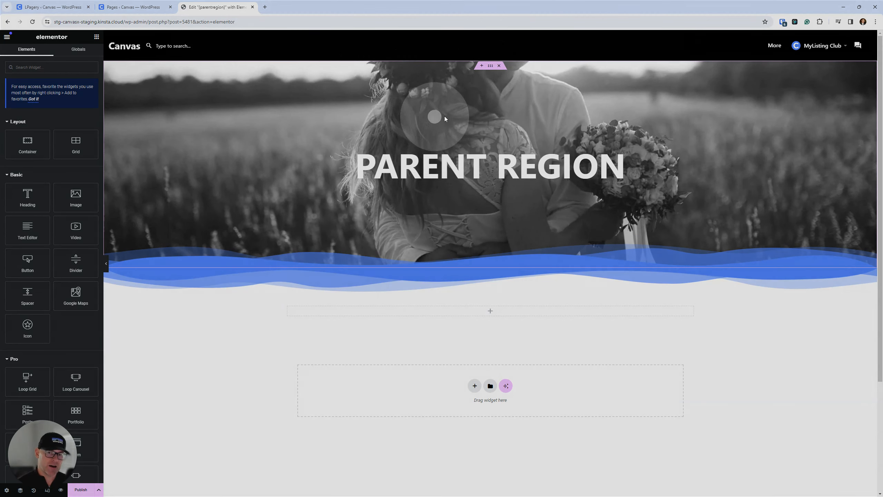
Step: Replace the banner heading's text with the placeholder {parentregion}
left_click(410, 144)
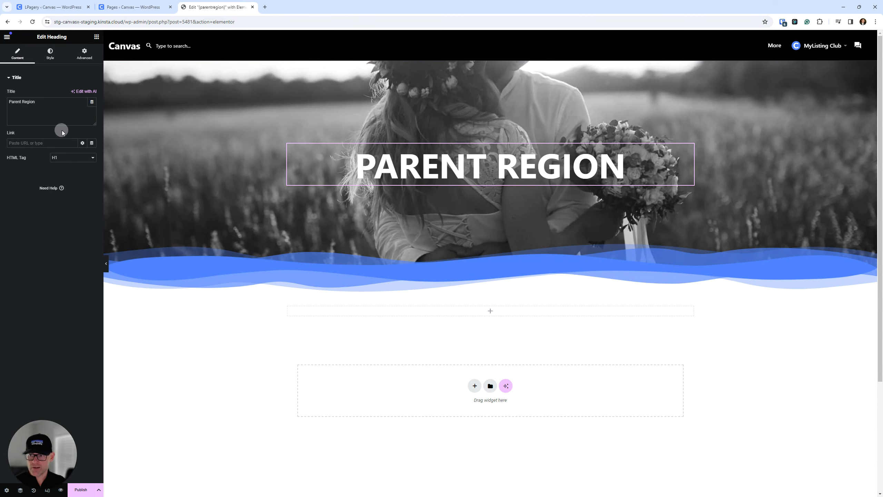
triple_click(55, 104)
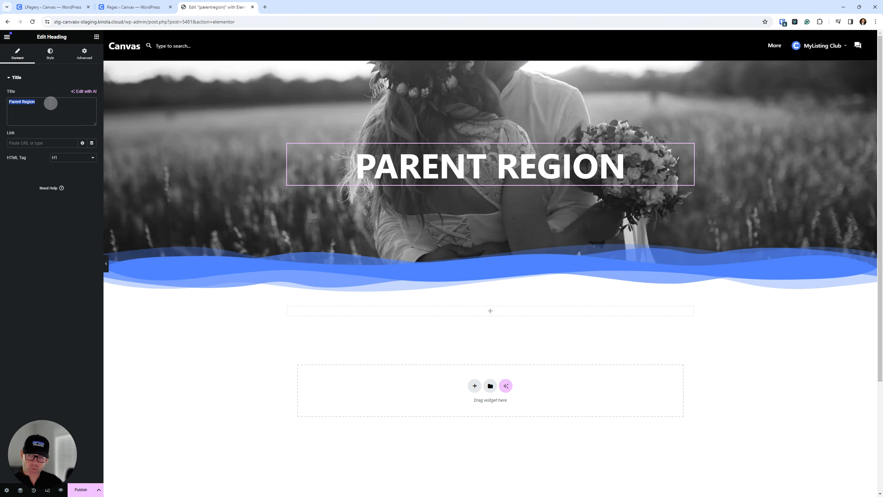
key("BackSpace")
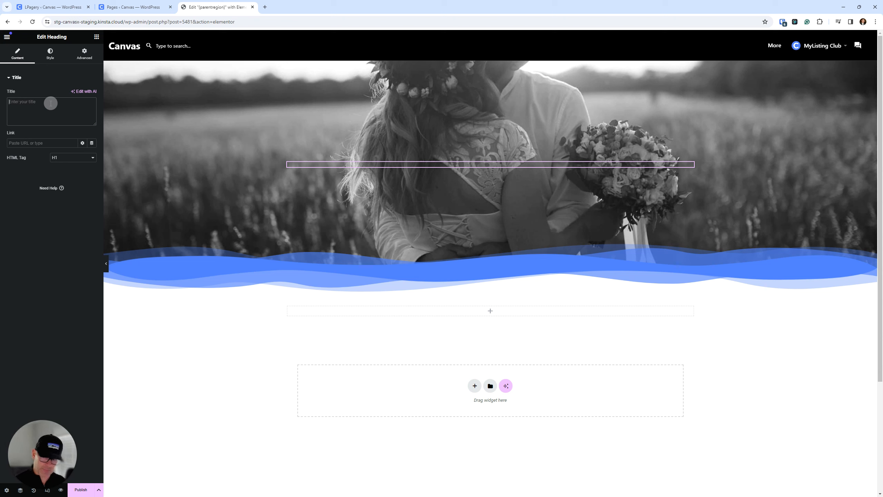
type("{")
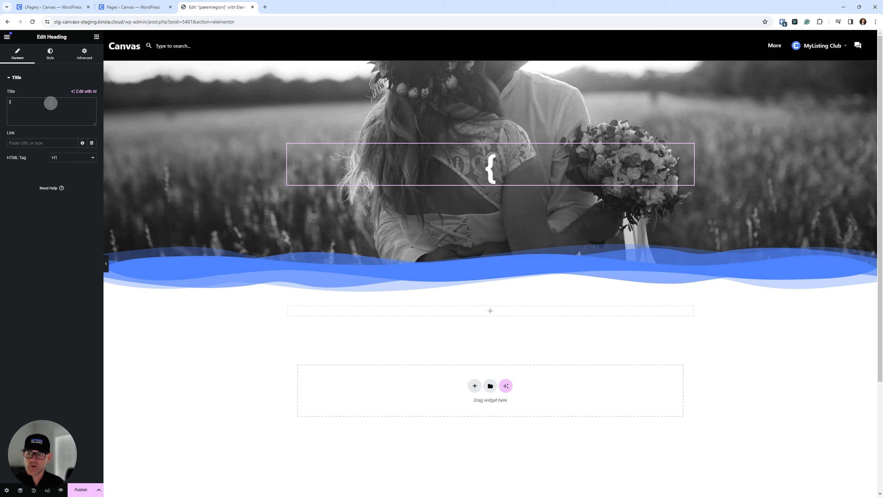
type("pare")
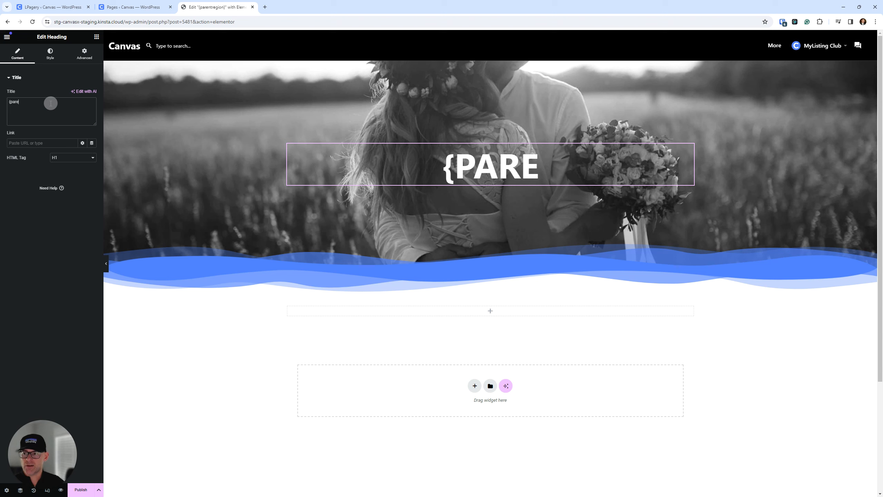
type("ntregion")
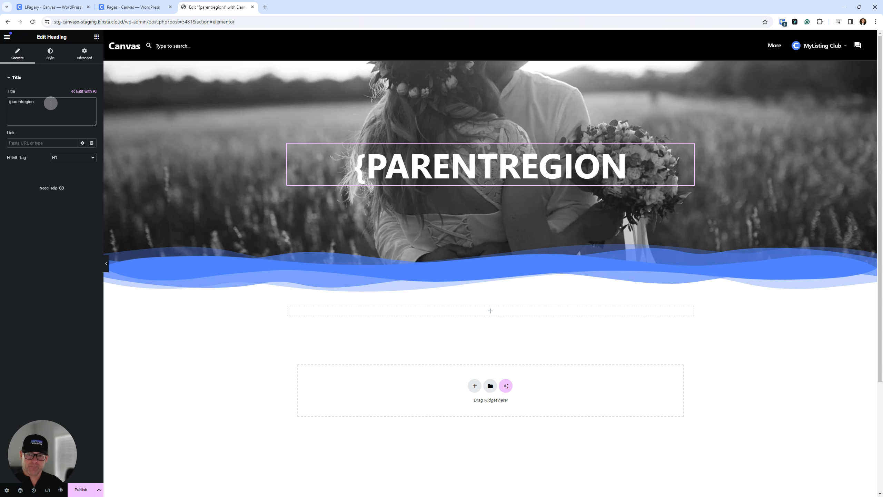
type("}")
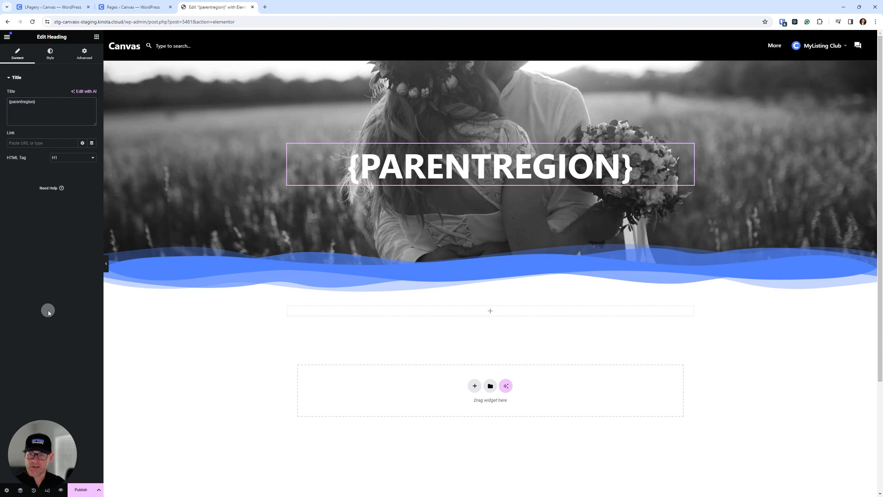
Step: Add a Heading widget to the empty section below the banner and fill its title with the Post Title dynamic tag
left_click(96, 36)
left_click_drag(27, 197, 405, 317)
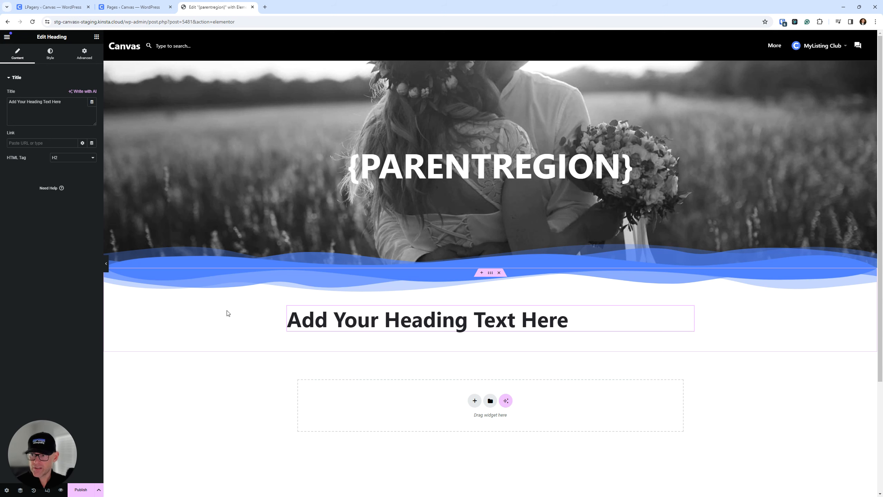
triple_click(65, 101)
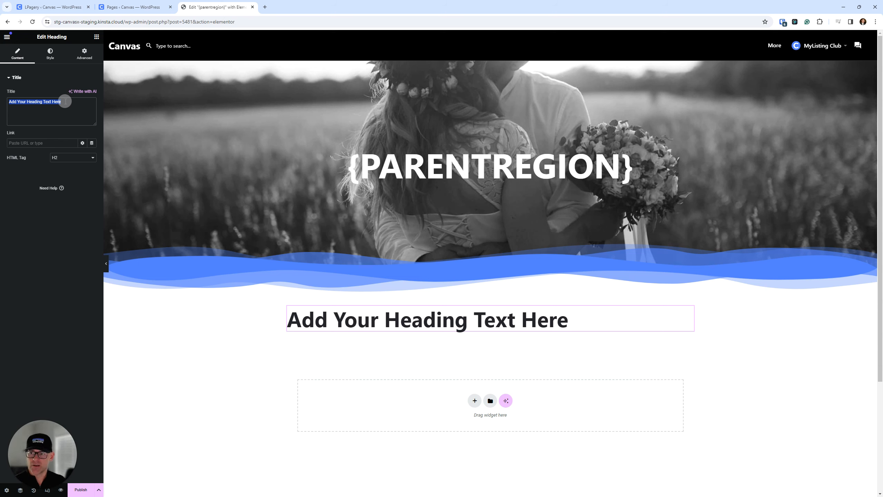
key("BackSpace")
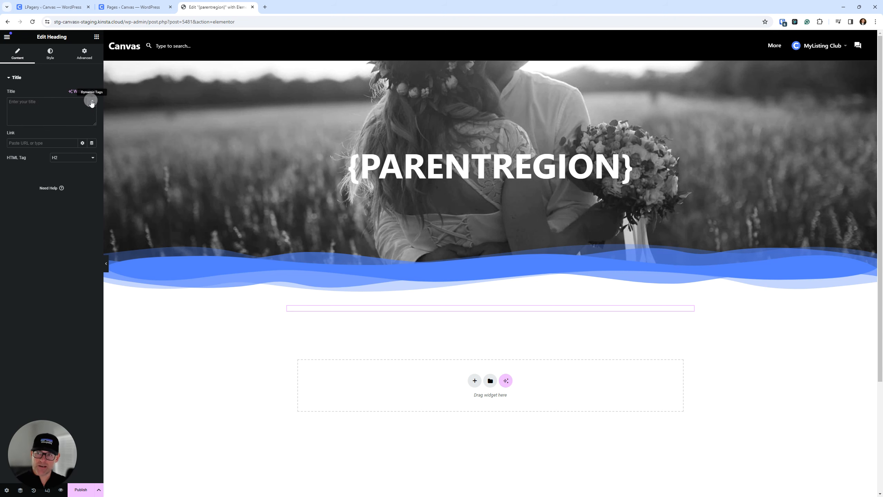
left_click(92, 103)
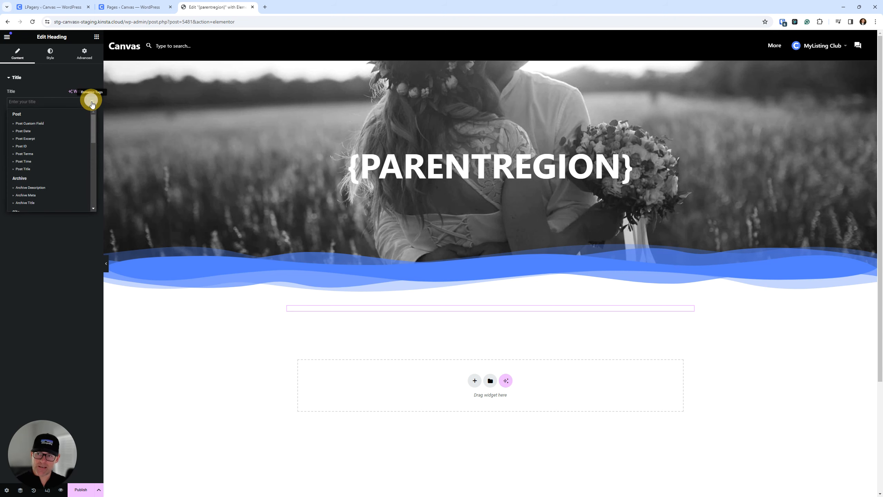
left_click(25, 169)
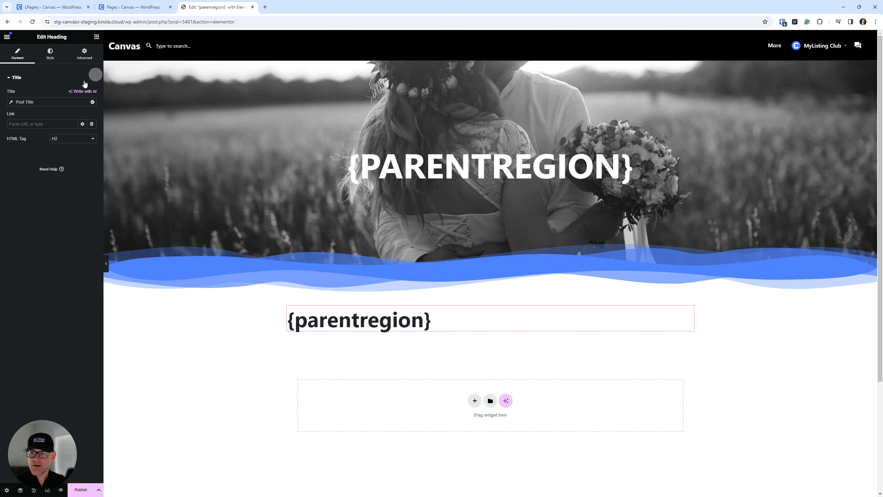
Step: Prefix the lower heading's dynamic Post Title with the Before text "State of" and close the tag's settings
left_click(30, 101)
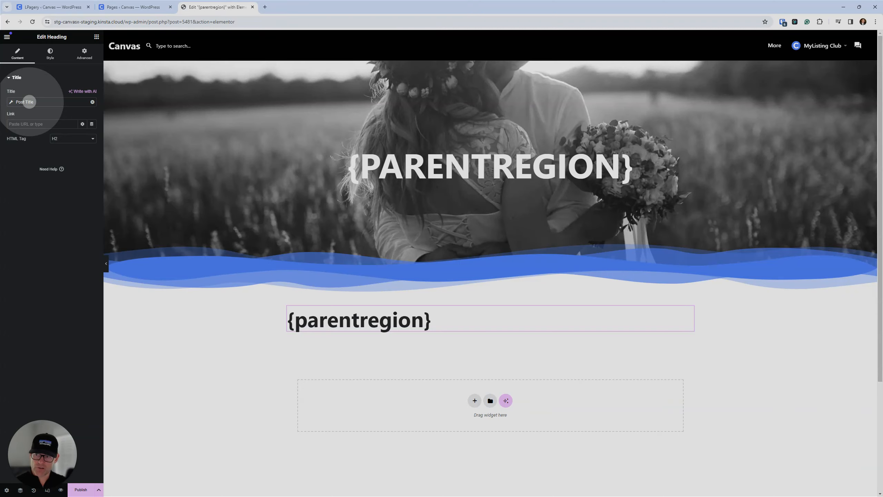
left_click(25, 101)
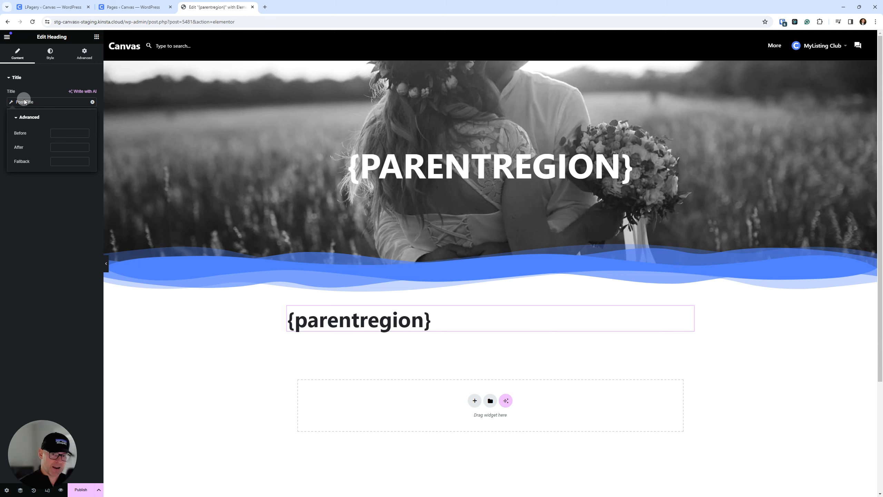
left_click(62, 132)
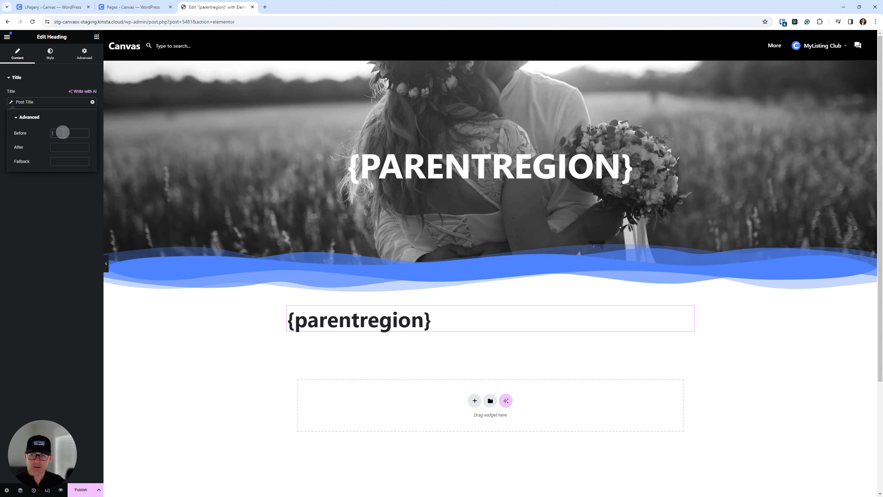
type("State of")
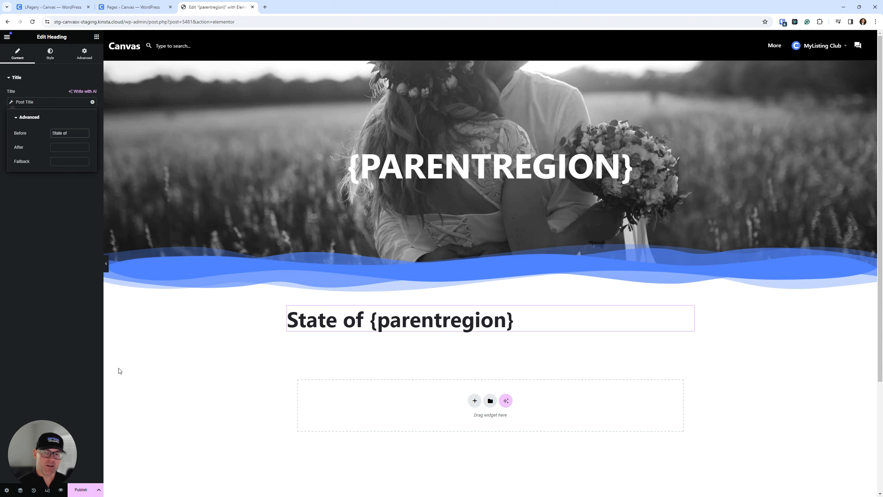
key("ctrl")
key("ctrl")
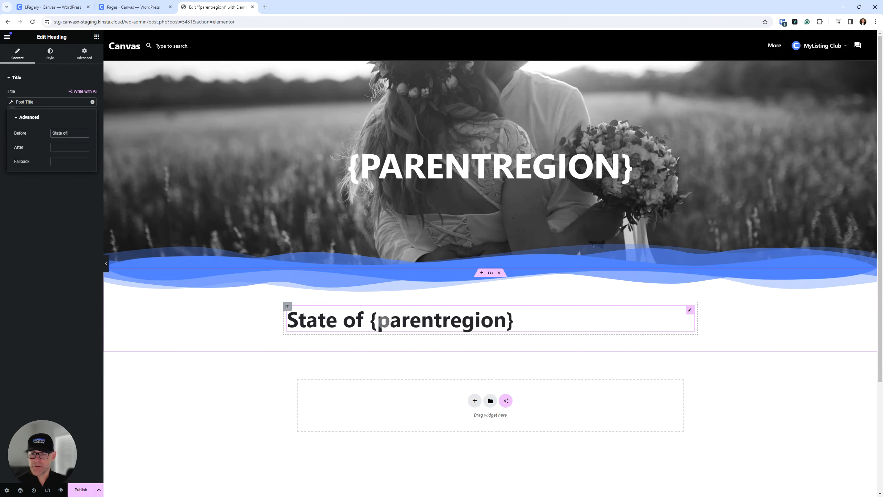
left_click(45, 242)
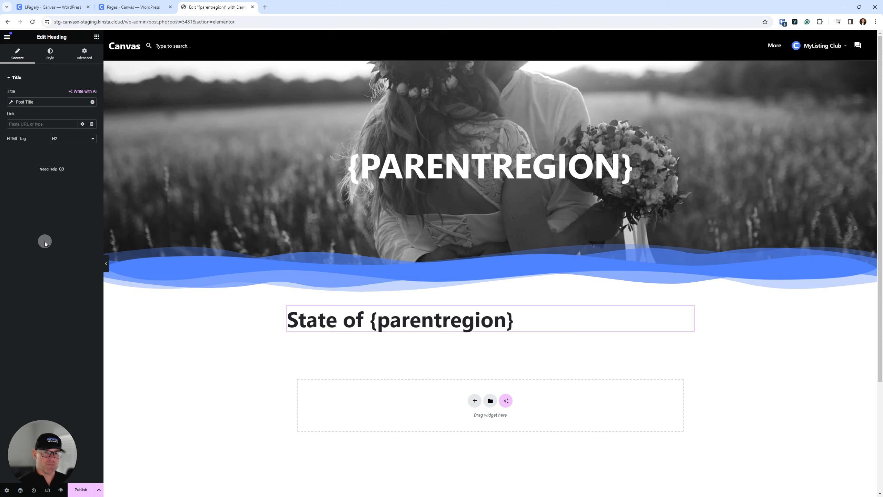
Step: Add a Text Editor widget directly below the "State of" heading and delete its sample text
left_click(96, 36)
left_click_drag(26, 230, 384, 320)
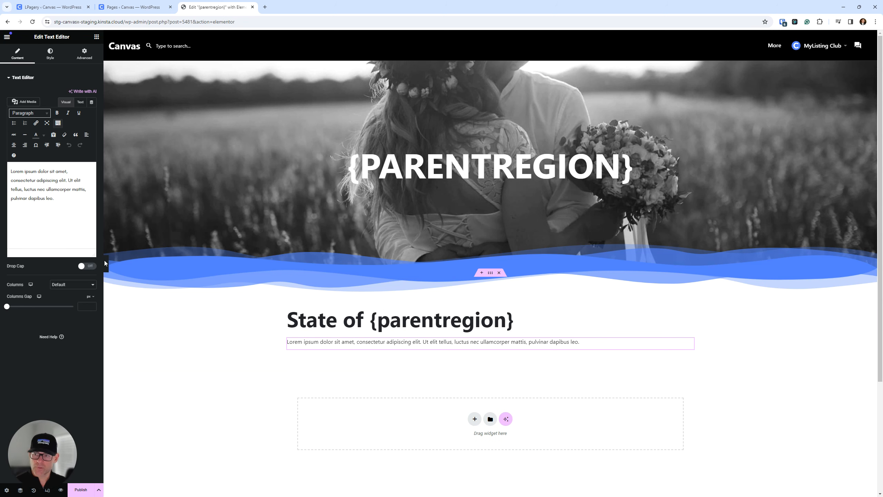
triple_click(30, 181)
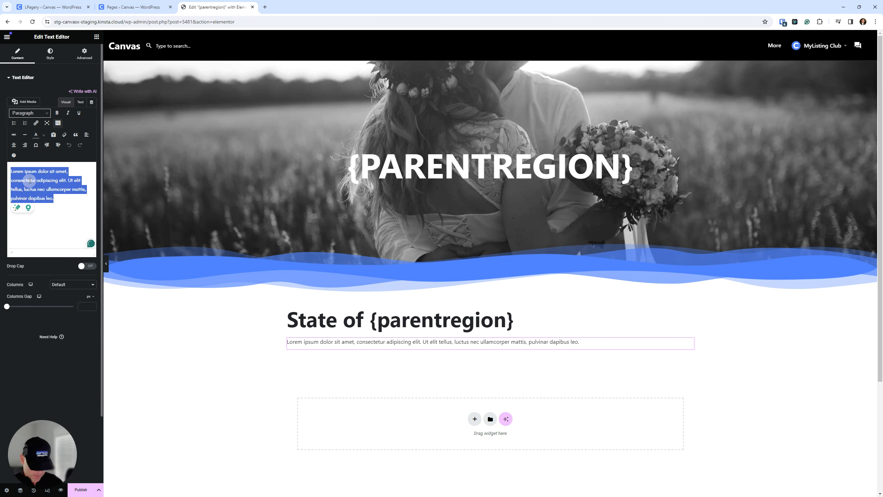
key("BackSpace")
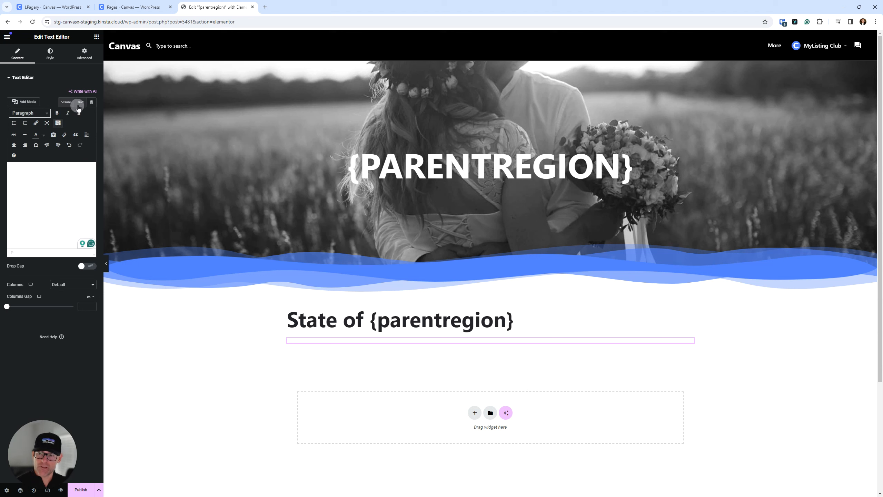
left_click(80, 102)
left_click(71, 148)
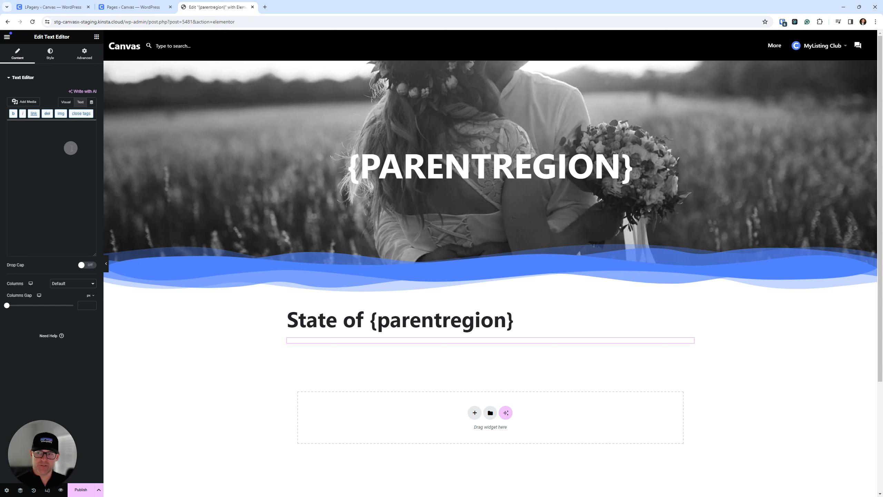
key("Escape")
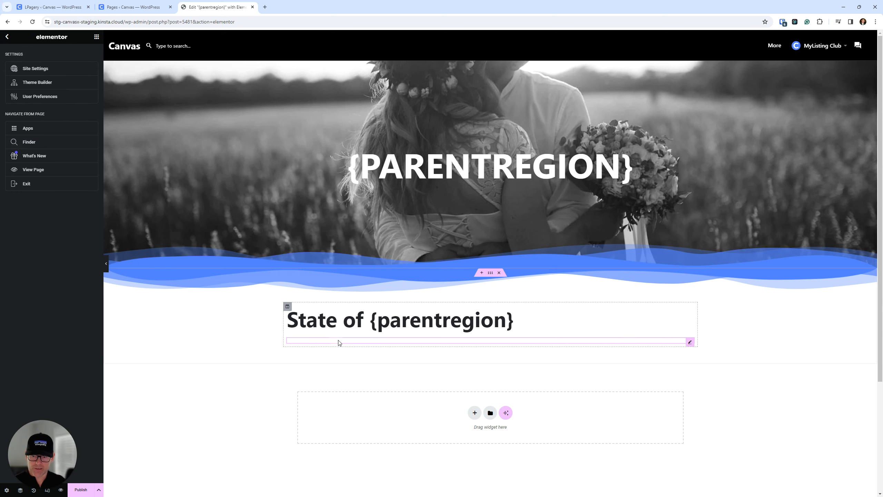
Step: Fill the empty text widget below the heading with the placeholder {parentregiondescription}, using the editor's Text mode
left_click(348, 344)
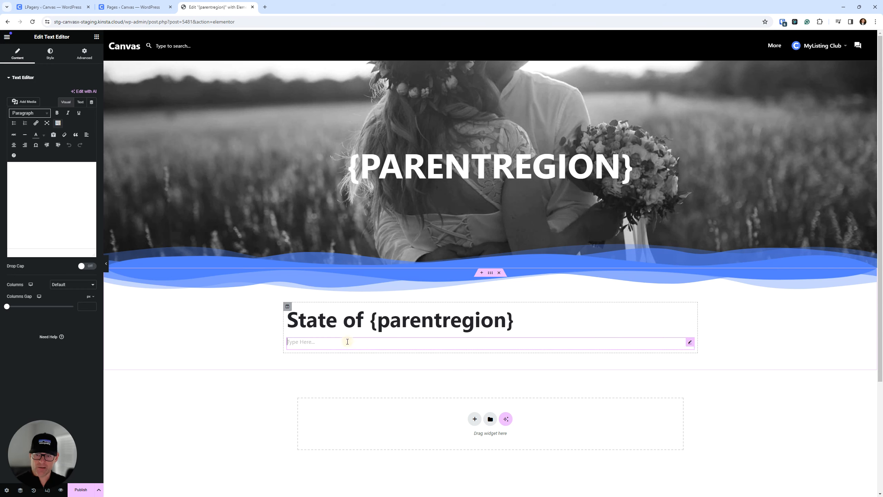
left_click(80, 103)
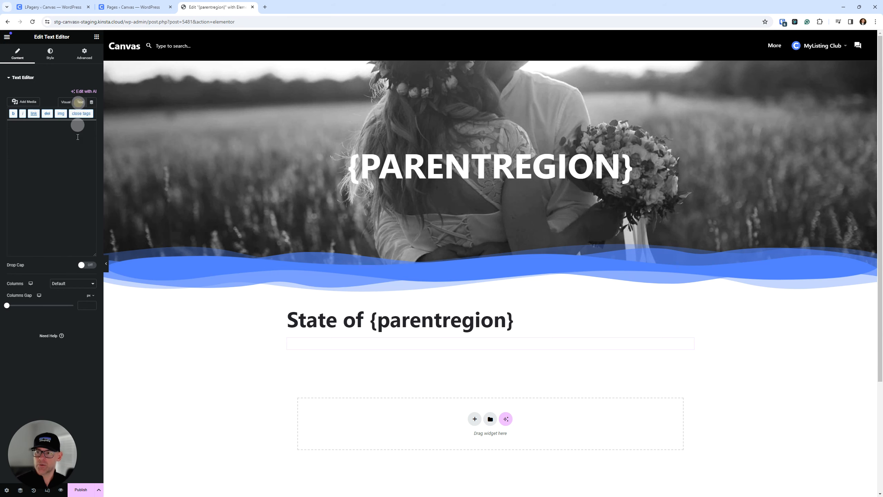
left_click(67, 153)
type("{")
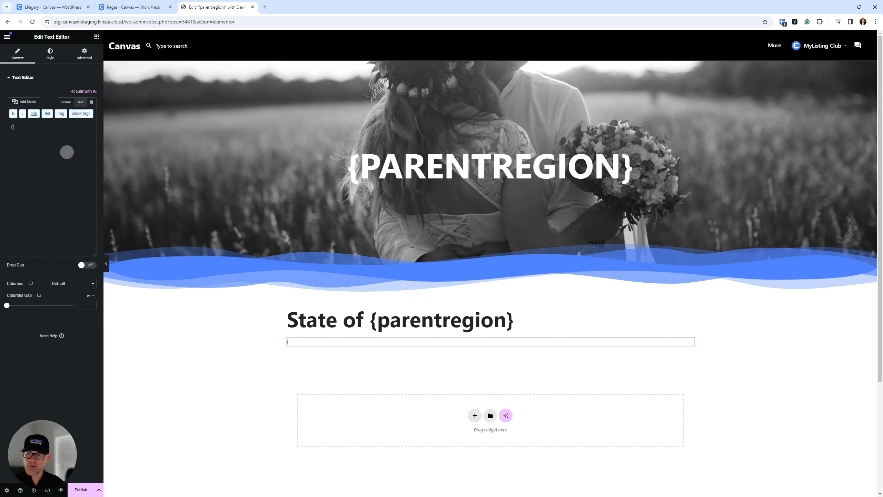
type("paren")
type("oin")
key("BackSpace")
type("iondescription")
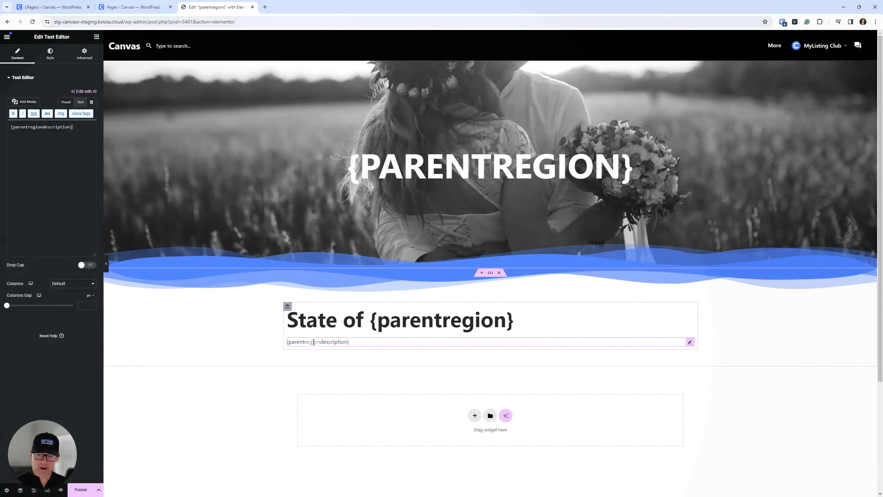
Step: Save the template page as a draft without publishing it
left_click(99, 489)
left_click_drag(43, 450, 47, 369)
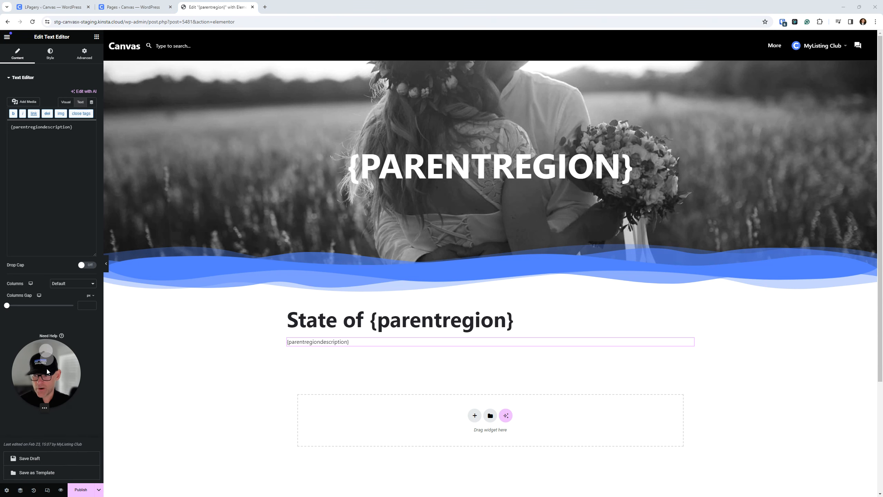
left_click(27, 459)
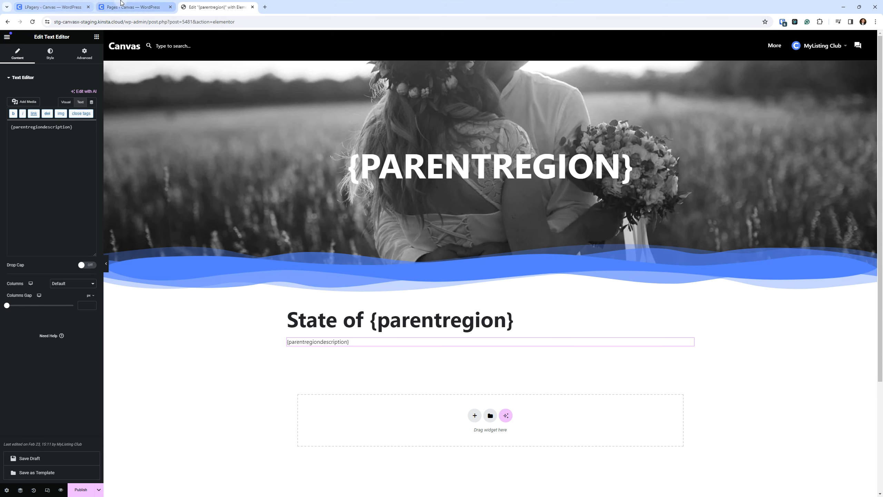
Step: Switch to the LPagery dashboard and choose {parentregion} as the template page for creating landing pages
left_click(48, 6)
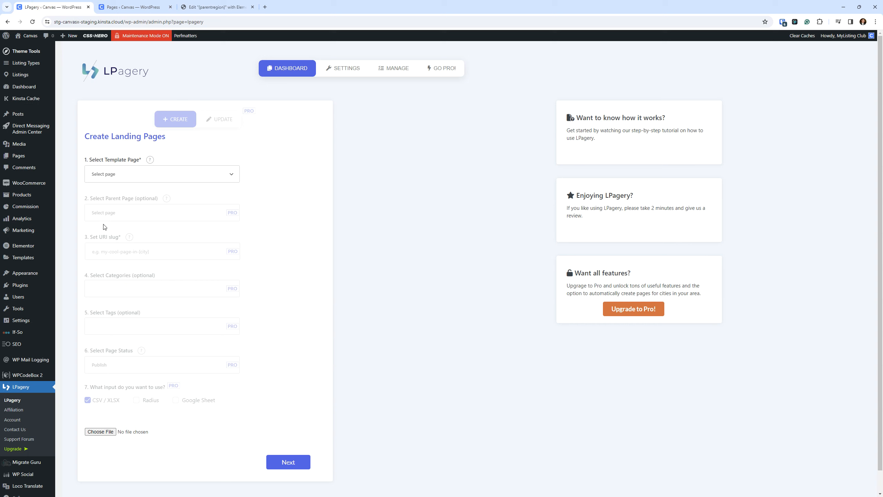
left_click(131, 175)
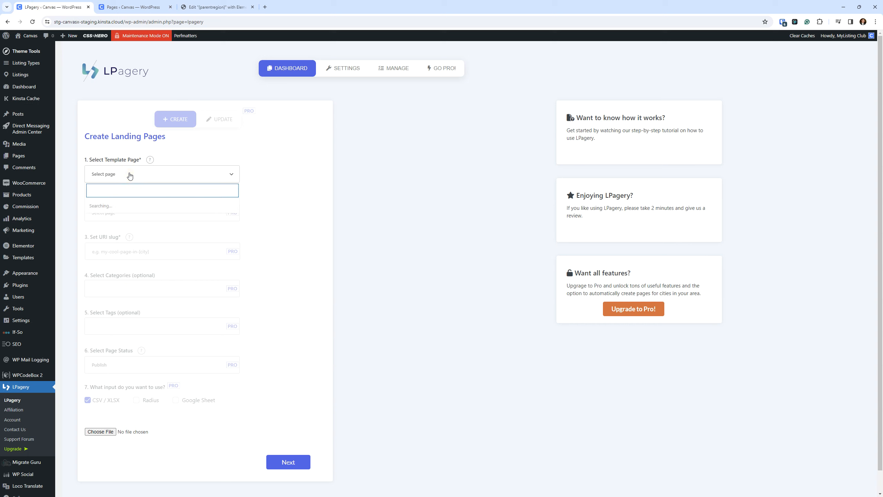
left_click(123, 207)
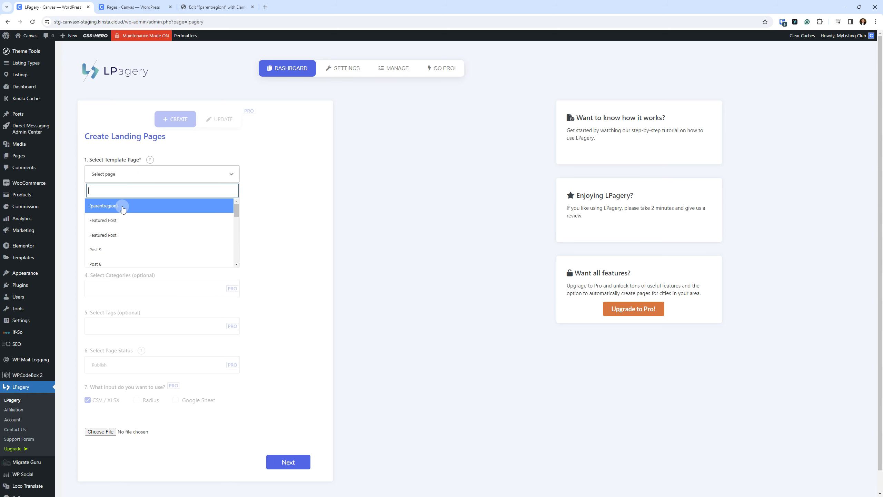
scroll(431, 285, "down", 1)
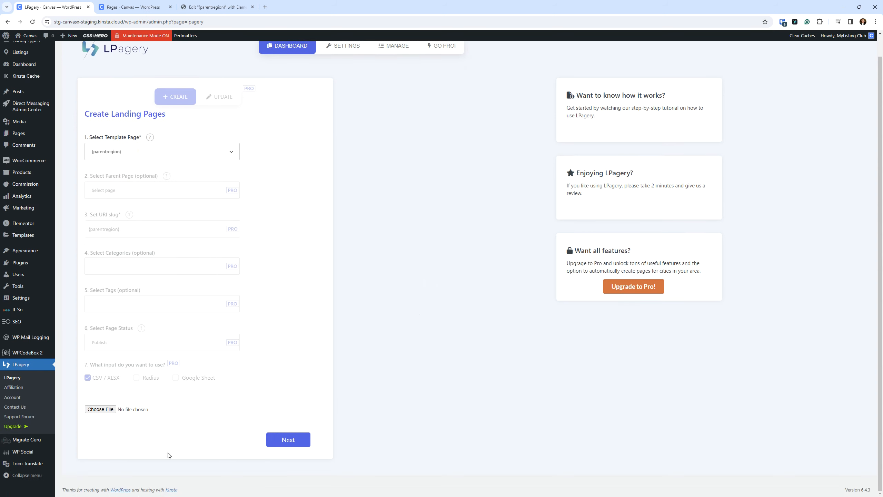
left_click(101, 415)
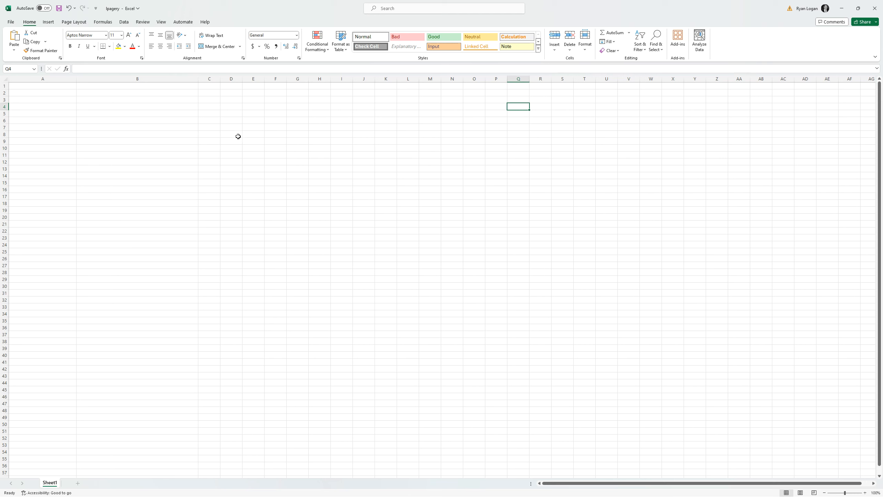
Step: Switch to the blank lpagery workbook in Excel and enter the column header parentregion in cell A1
left_click(167, 120)
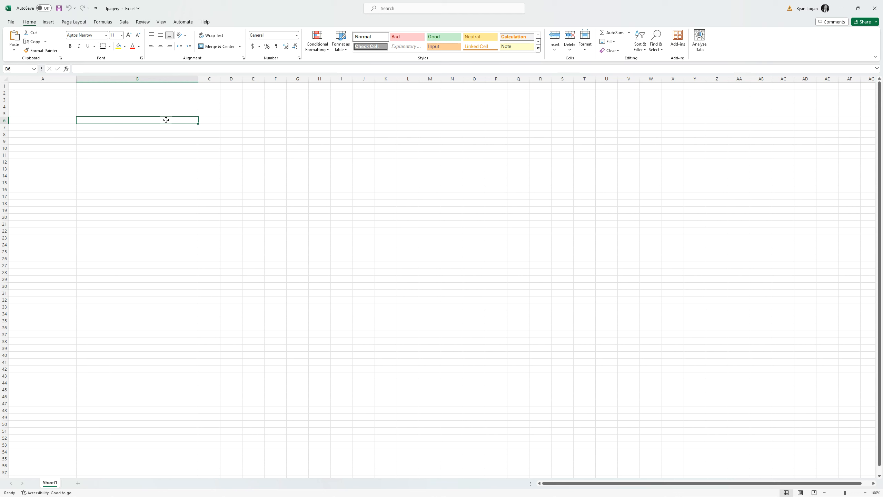
left_click(144, 107)
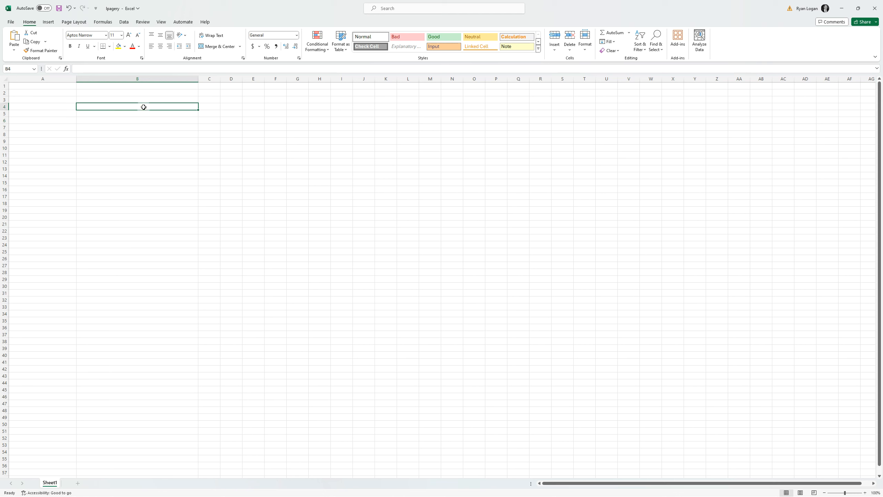
left_click(52, 87)
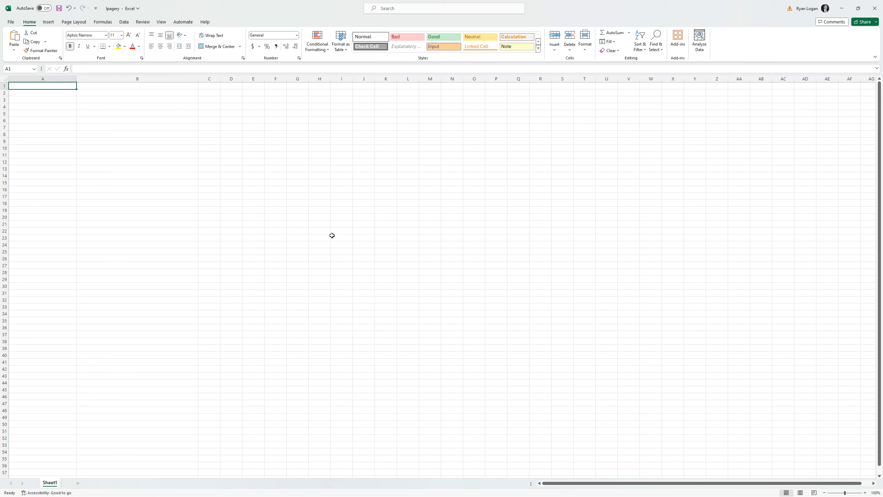
type("parent;region")
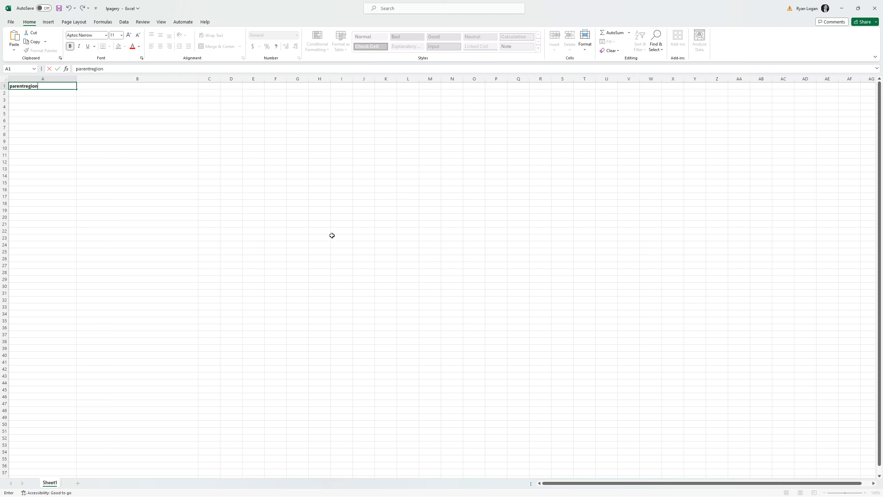
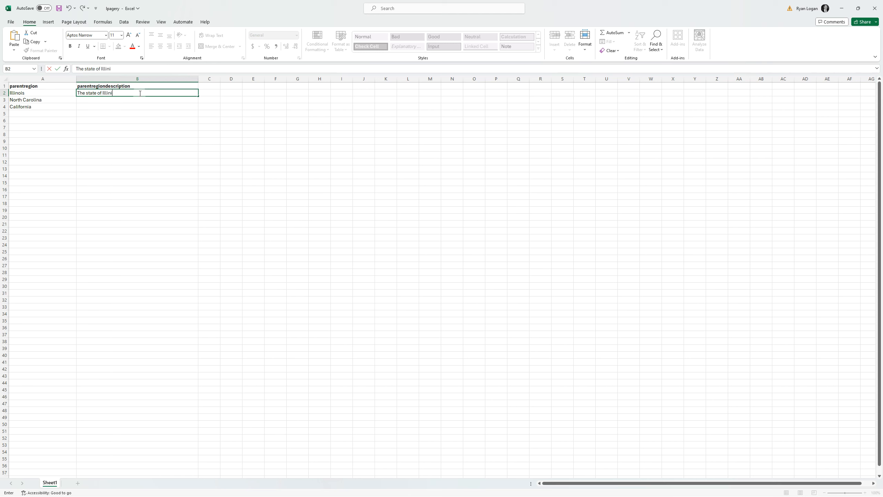
Step: Complete the description in B2 as "The state of Illinois is great!" and copy it down to B3 and B4
type("os")
left_click(168, 136)
left_click(201, 115)
left_click(150, 95)
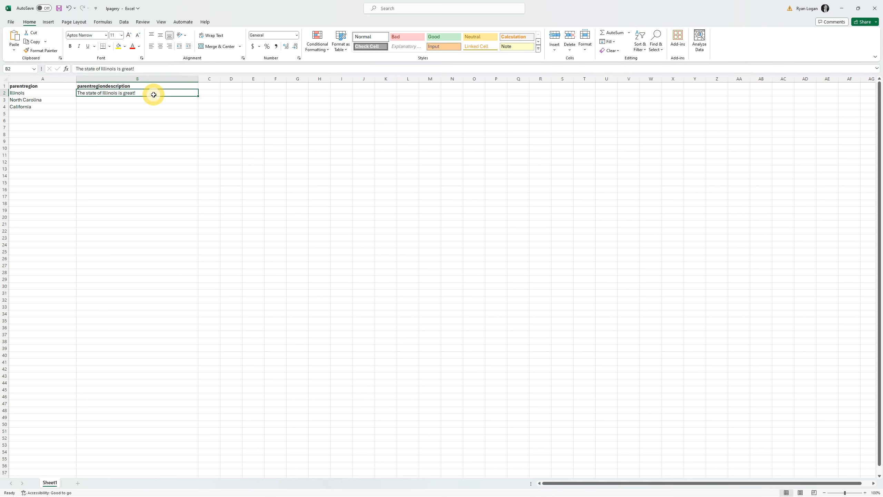
left_click_drag(197, 96, 195, 108)
left_click(275, 147)
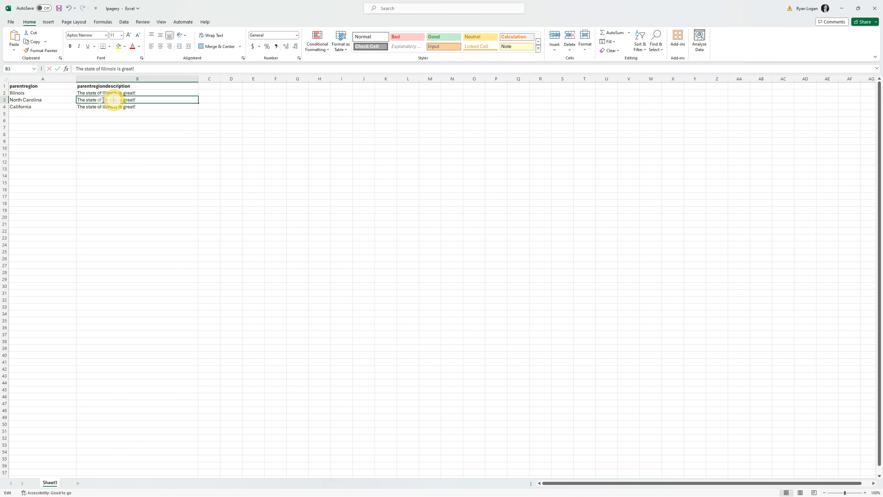
Step: Replace the state name in the B3 description with North Carolina
double_click(114, 101)
double_click(111, 100)
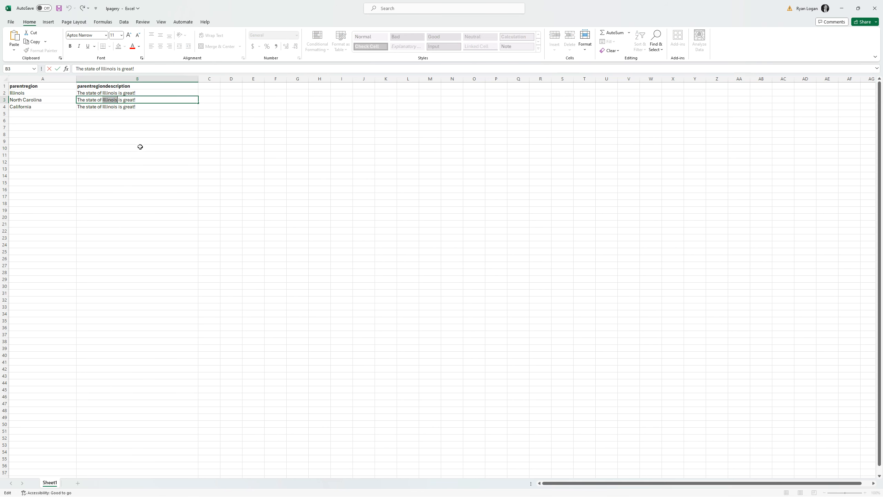
type("North Carolina")
Step: Replace the state name in the B4 description with California and save the lpagery workbook
left_click(108, 106)
double_click(108, 106)
type("C")
type("alifo")
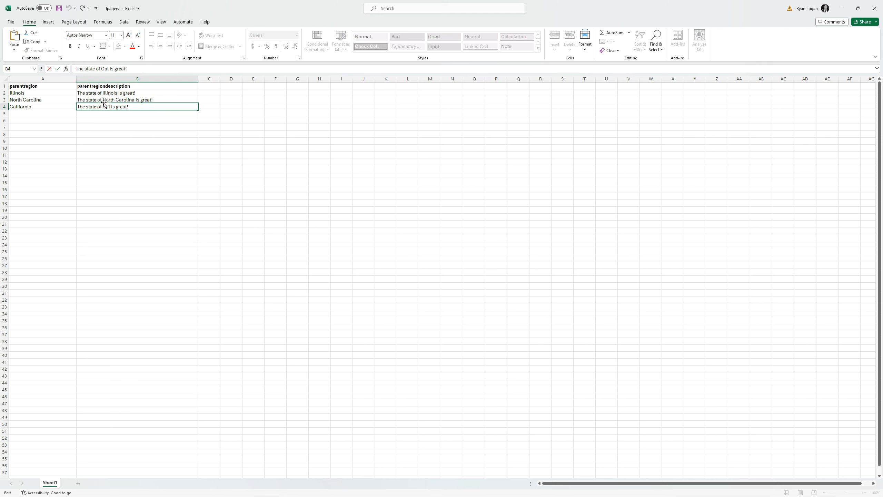
type("rnia")
left_click(266, 148)
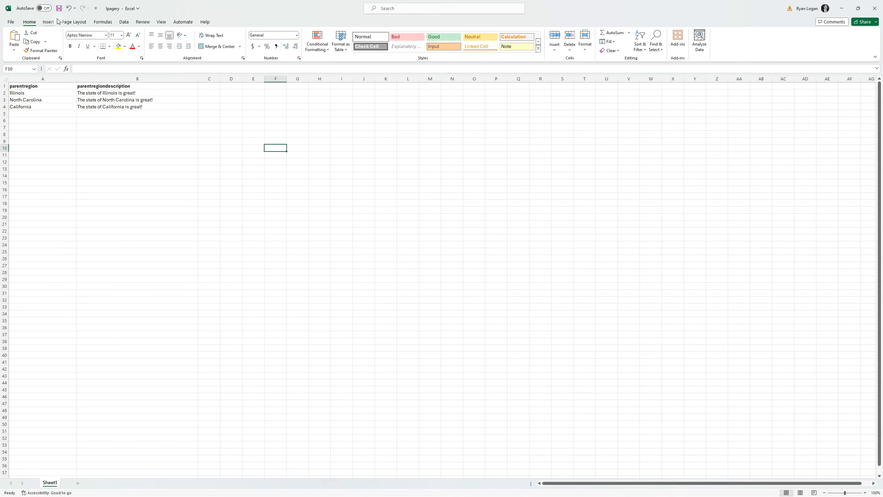
left_click(59, 8)
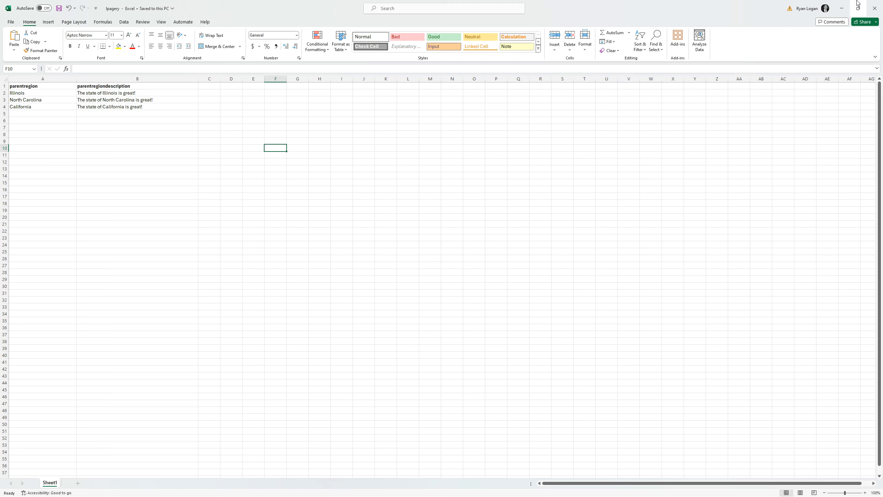
Step: Switch to the LPagery dashboard in the browser, select lpagery.xlsx from Downloads as the input file, and proceed to the page overview
left_click(841, 8)
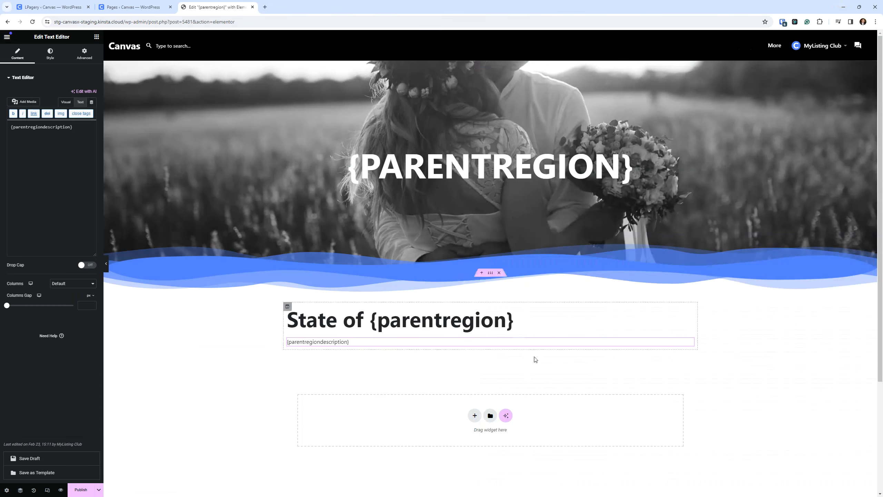
left_click(59, 6)
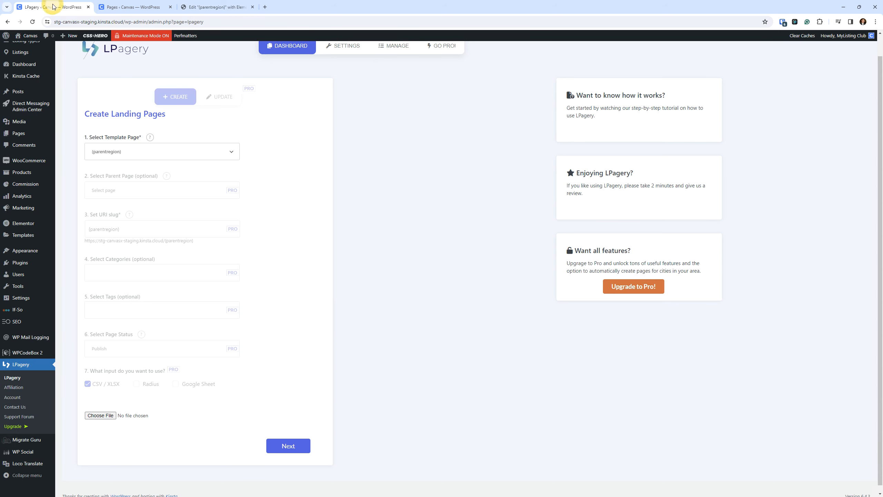
left_click(101, 416)
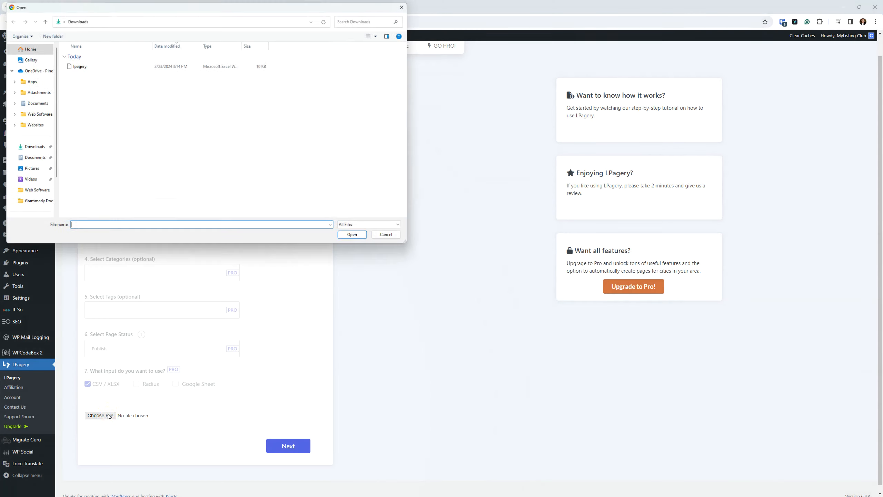
double_click(105, 67)
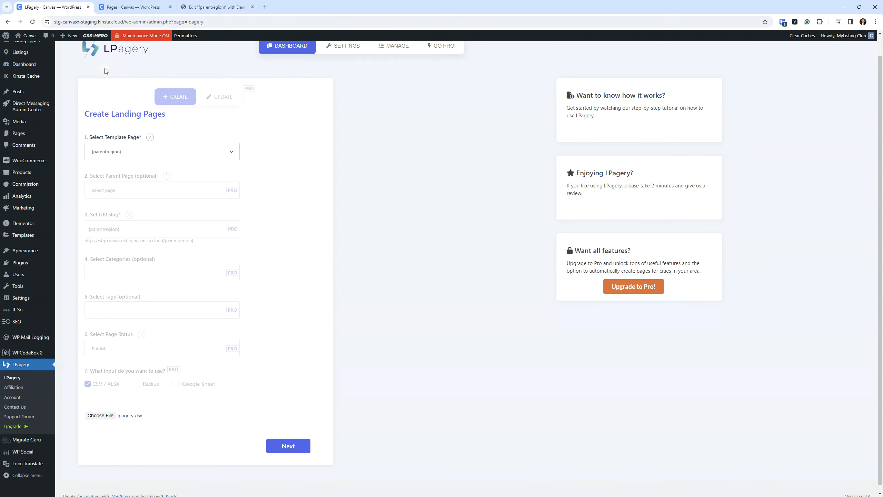
scroll(363, 205, "down", 1)
left_click(291, 441)
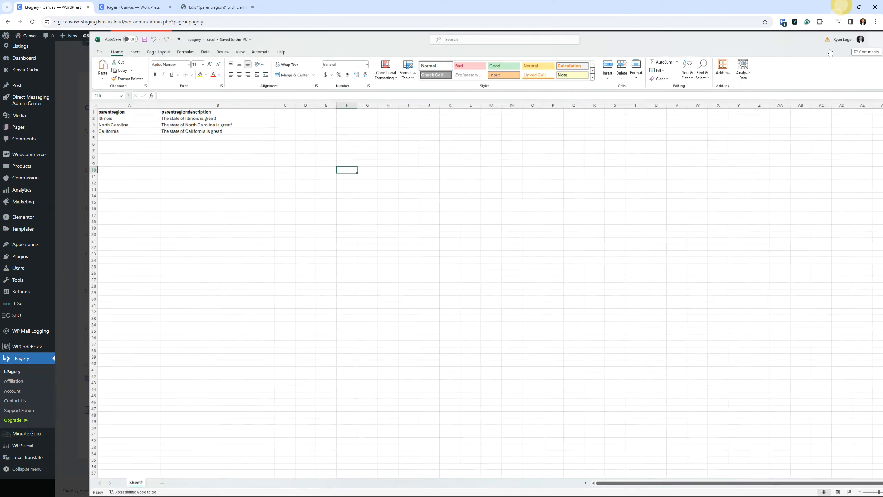
Step: Compare the column headers in the lpagery Excel workbook with the placeholders on the Elementor template page
left_click(842, 8)
left_click(223, 7)
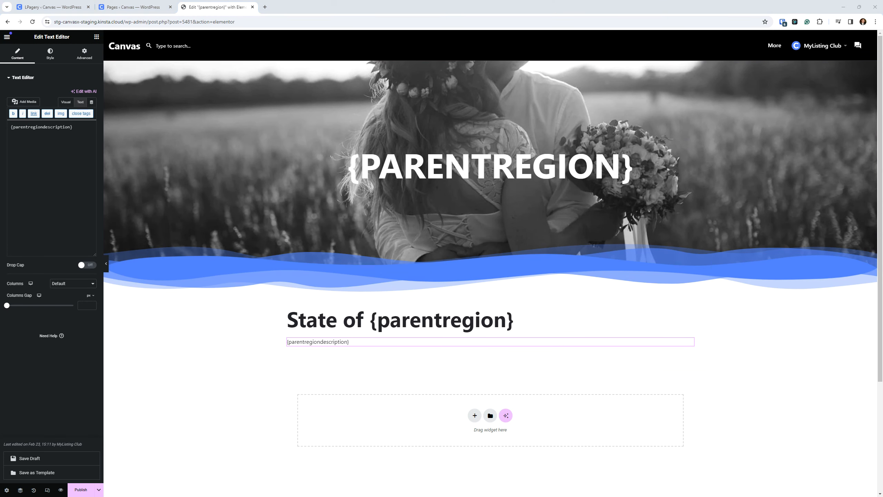
key("alt+Tab")
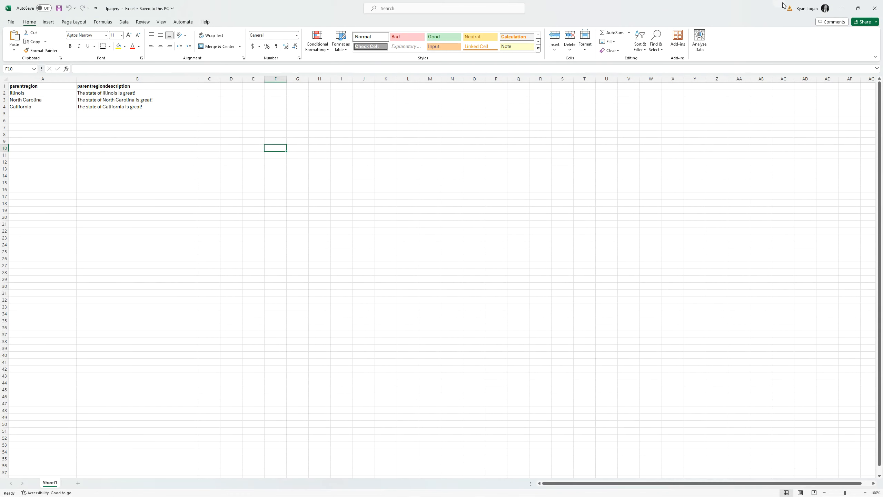
left_click(841, 8)
Step: Return to the LPagery overview, create the pages for all rows, and open the list of processed pages
left_click(56, 7)
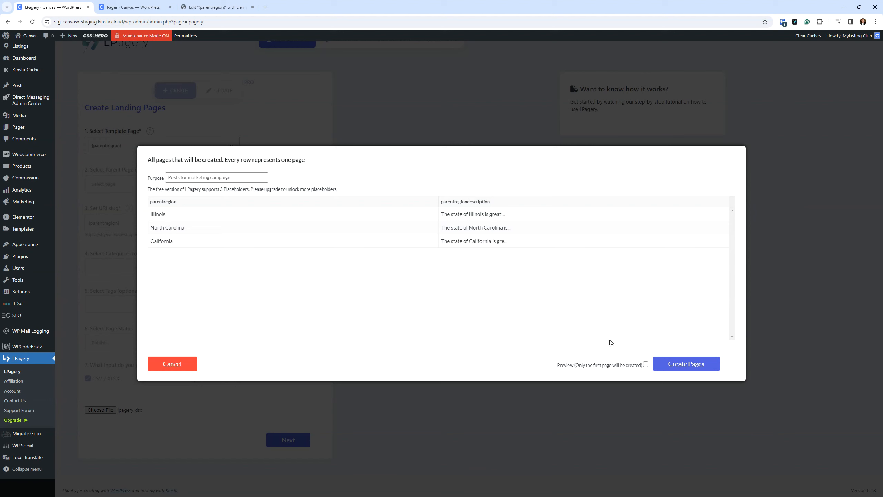
left_click(688, 366)
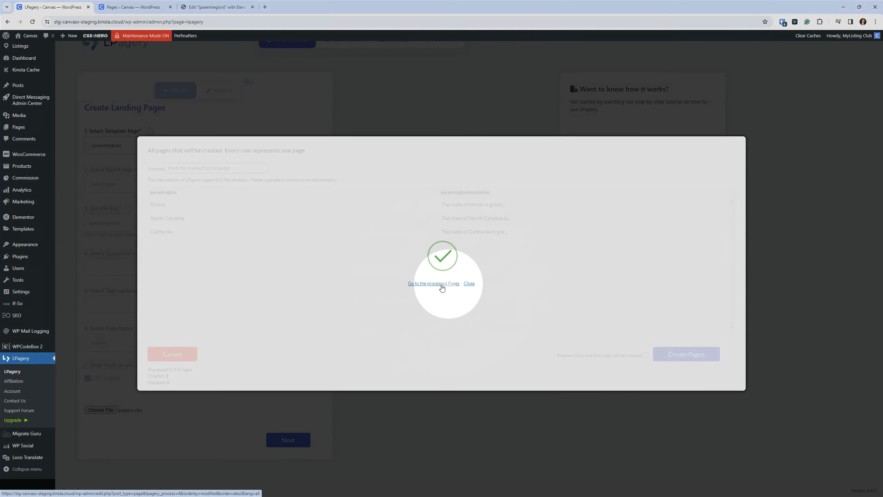
left_click(445, 284)
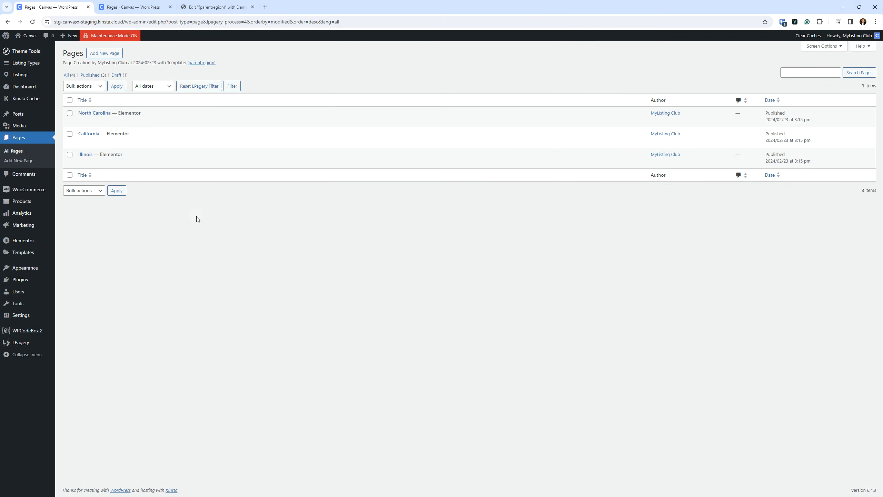
Step: Revisit the template page, close the older duplicate Pages tab, and return to the list of created pages
left_click(208, 9)
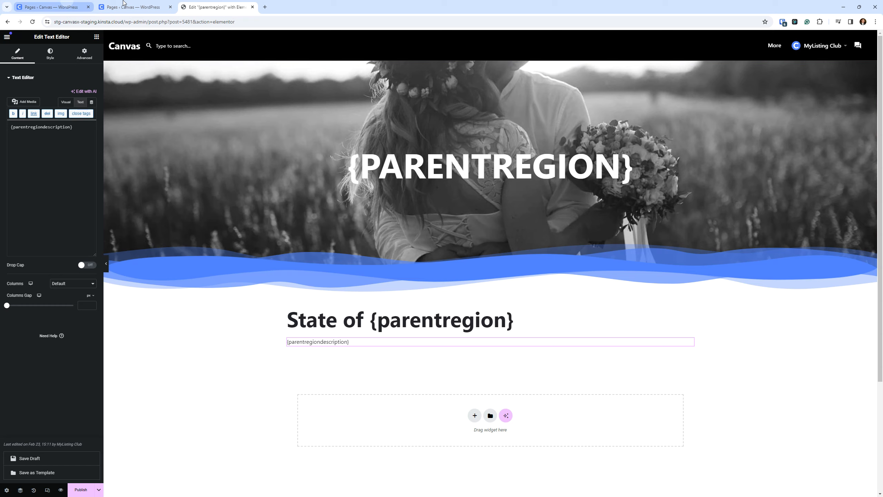
left_click(138, 6)
left_click(170, 7)
left_click(52, 7)
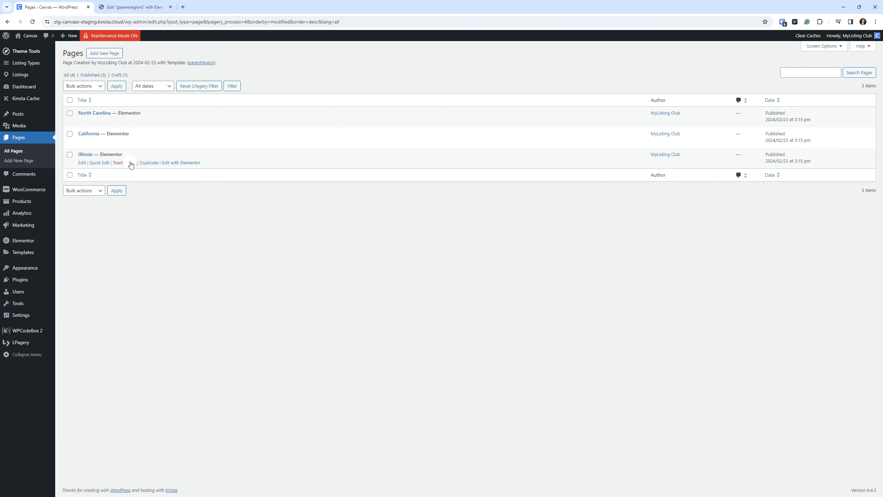
Step: View the Illinois page in a new browser tab and check its heading and description text
right_click(131, 163)
left_click(156, 170)
left_click(207, 5)
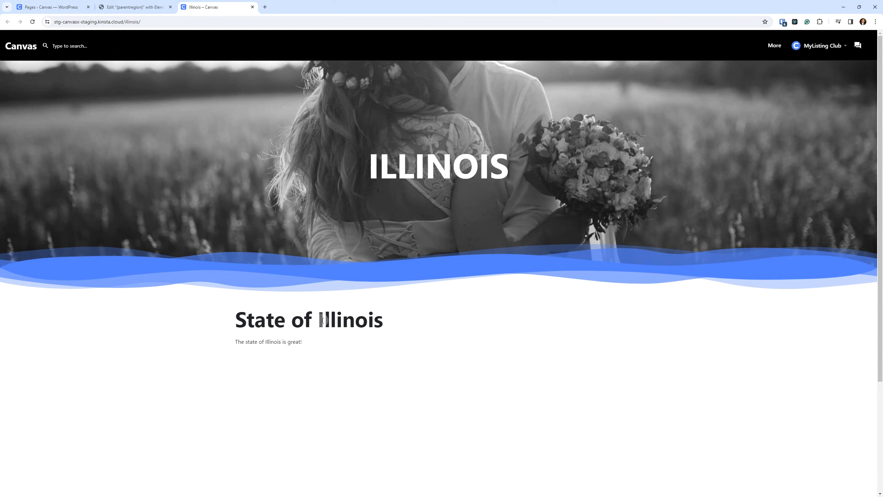
double_click(351, 319)
left_click_drag(309, 342, 194, 342)
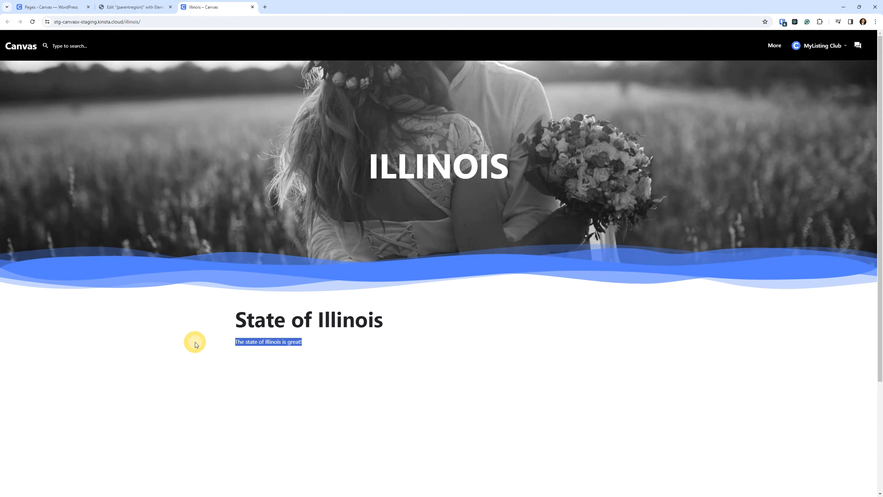
left_click(98, 406)
Step: View the California page in a new browser tab and check its title, heading and description text
left_click(53, 7)
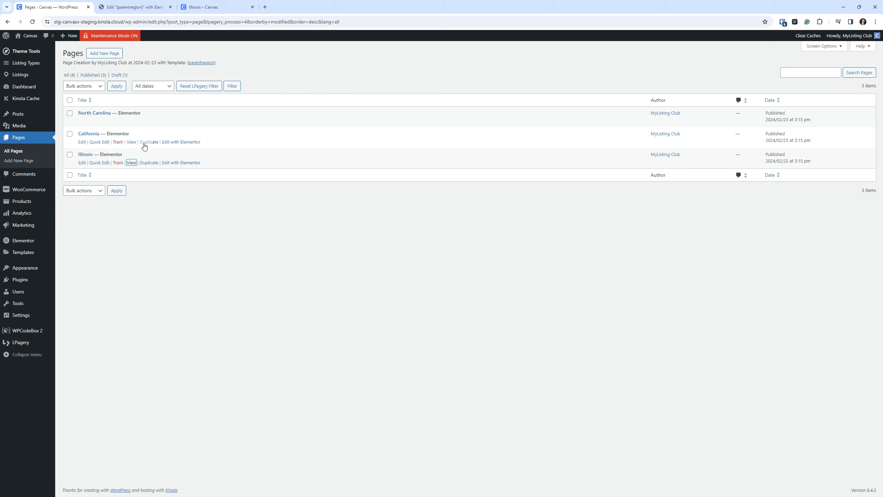
right_click(135, 144)
left_click(170, 150)
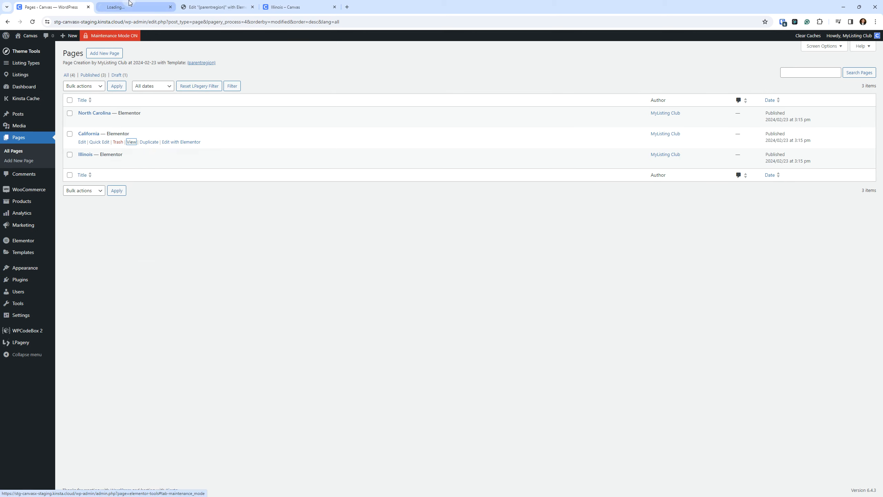
left_click(272, 6)
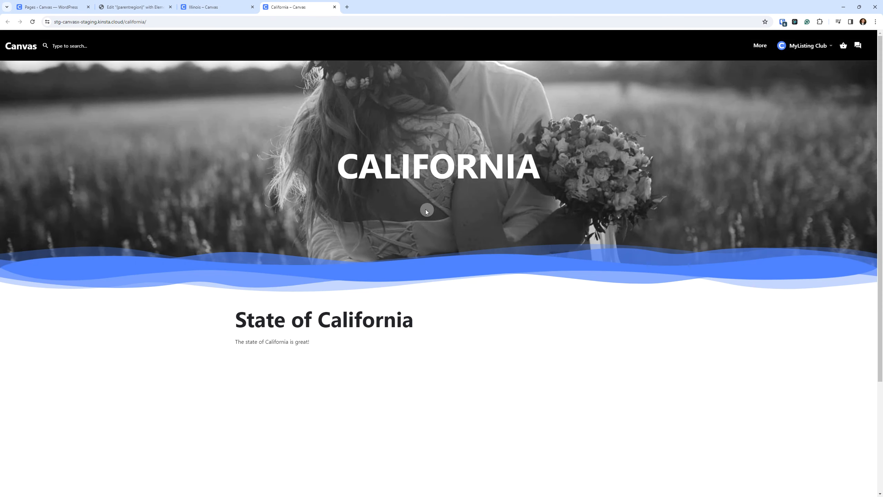
left_click(431, 165)
left_click_drag(292, 320, 345, 316)
left_click(276, 357)
left_click_drag(237, 344, 316, 346)
left_click(388, 390)
Step: View the North Carolina page in a new browser tab and check its title, heading and description text
left_click(55, 6)
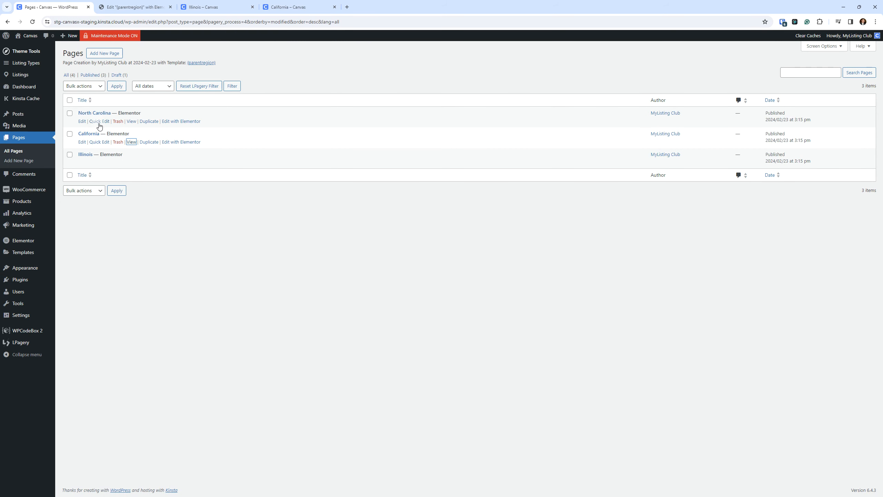
right_click(131, 121)
left_click(152, 126)
left_click_drag(114, 2, 361, 6)
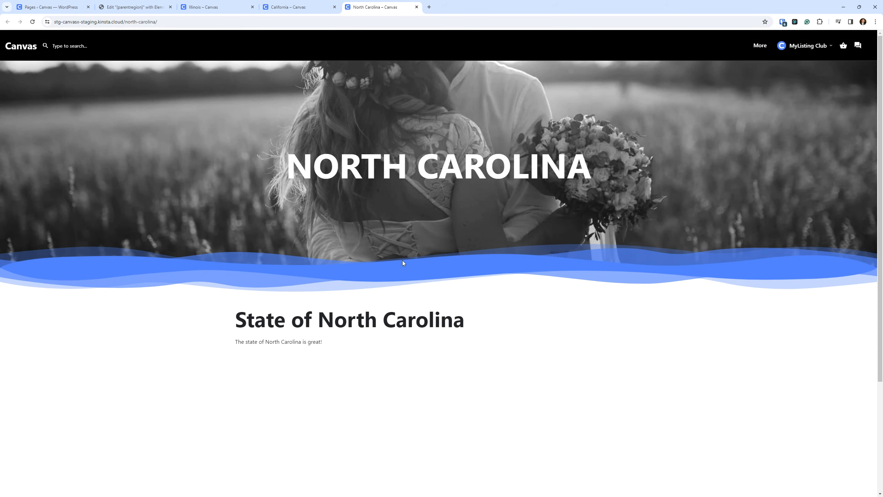
left_click_drag(346, 173, 599, 163)
left_click_drag(275, 317, 523, 315)
left_click(439, 371)
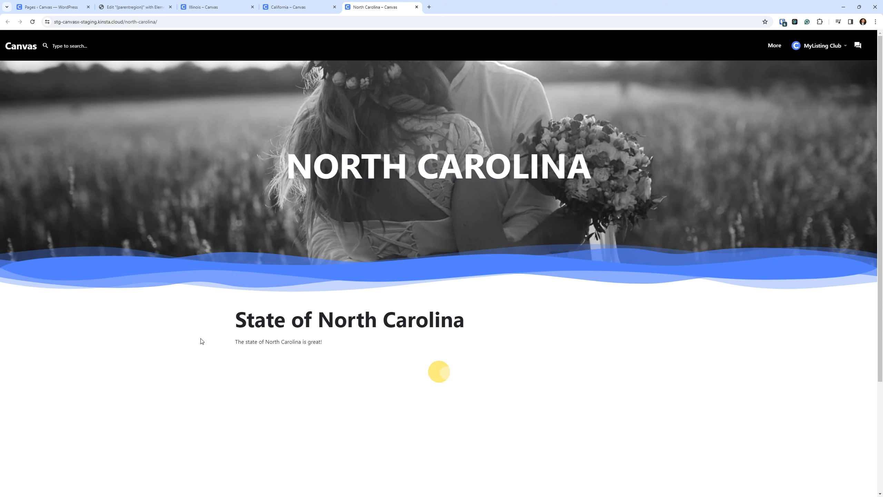
left_click_drag(235, 342, 336, 342)
left_click(396, 381)
scroll(412, 369, "down", 1)
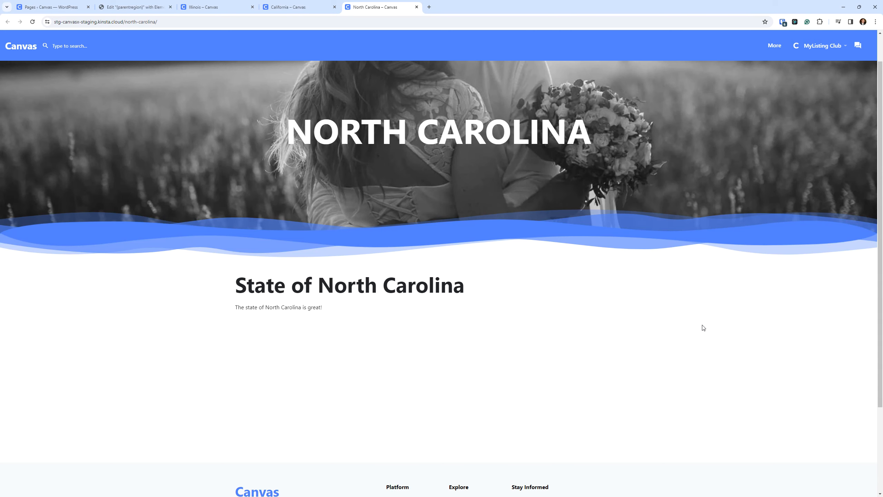
scroll(348, 313, "down", 1)
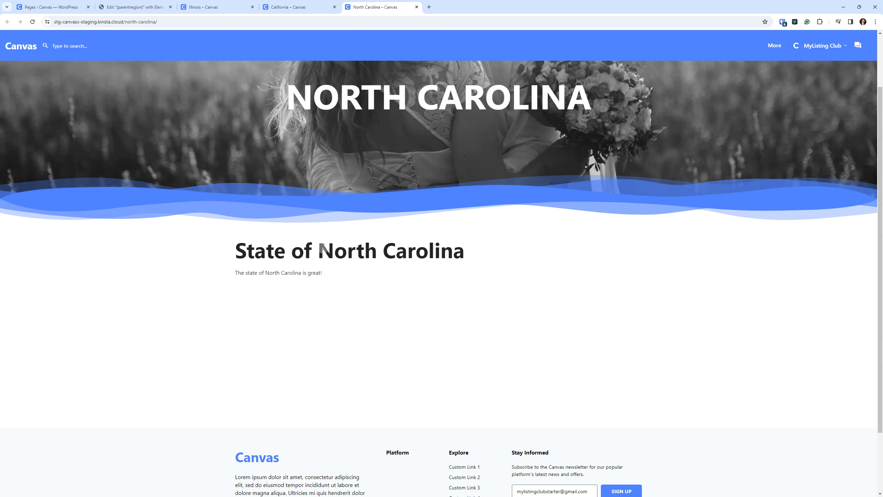
scroll(445, 275, "down", 2)
scroll(446, 274, "up", 3)
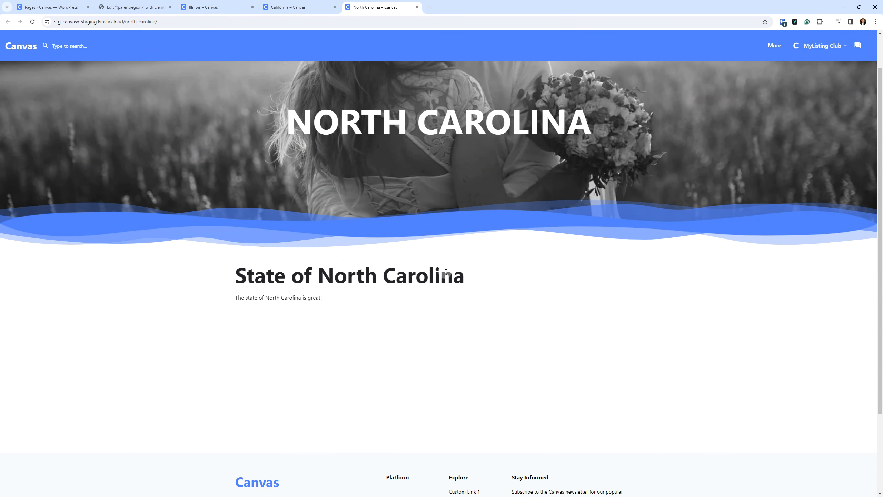
scroll(656, 250, "up", 1)
scroll(633, 257, "down", 2)
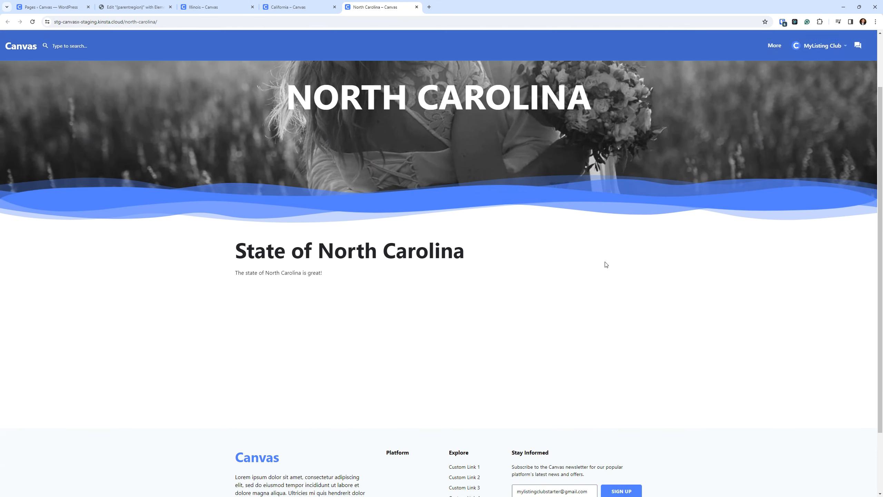
scroll(551, 300, "up", 2)
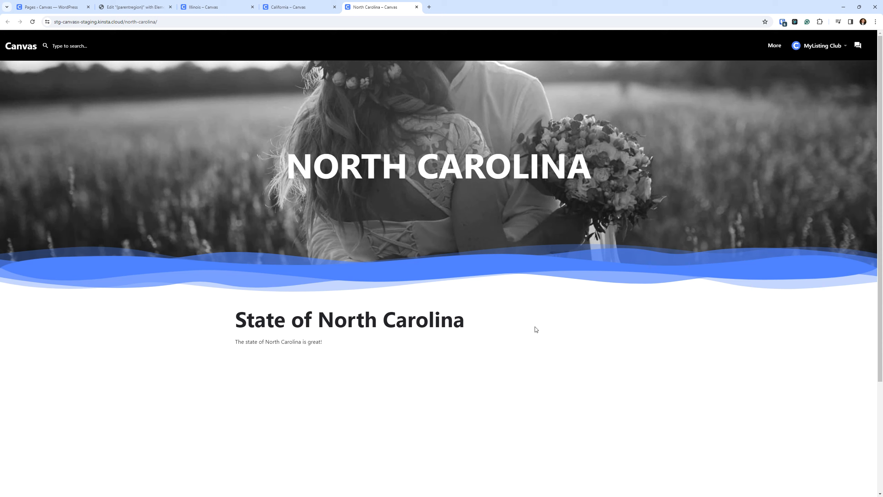
left_click(587, 338)
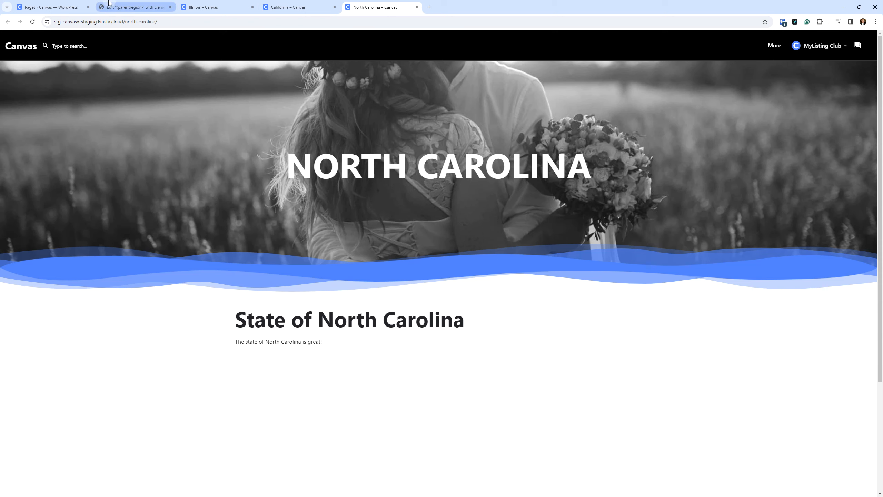
Step: Review the list of created pages and the {parentregion} template, ending on the North Carolina page
left_click(45, 2)
left_click(125, 7)
left_click(38, 3)
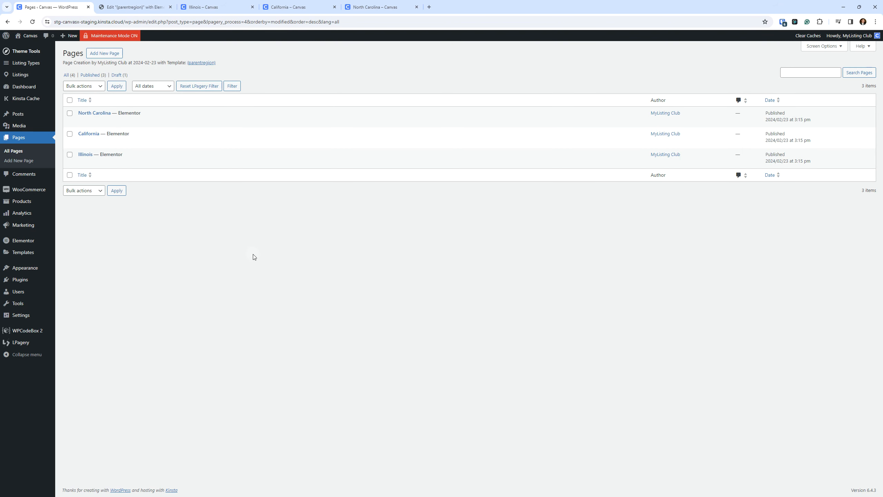
left_click(361, 5)
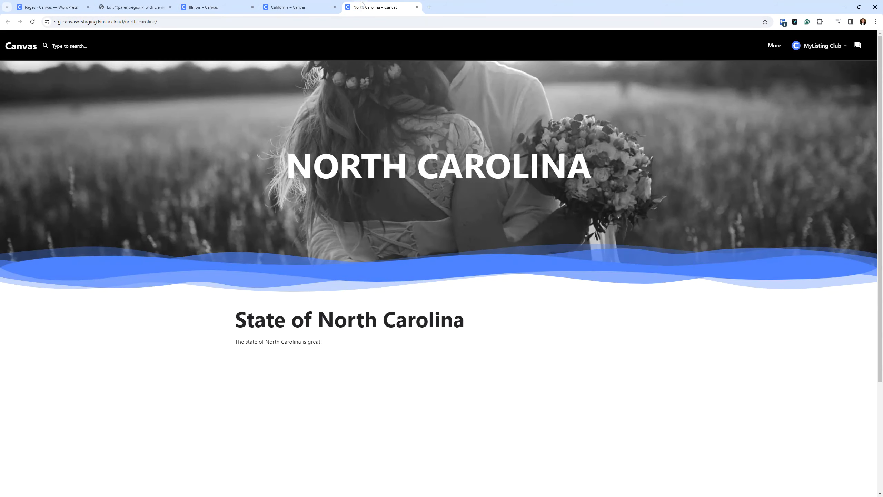